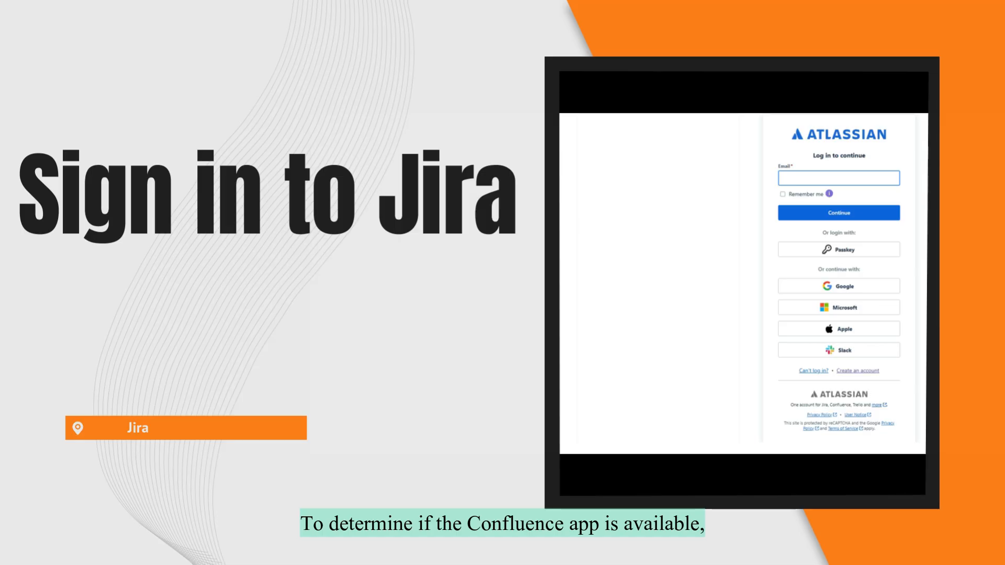
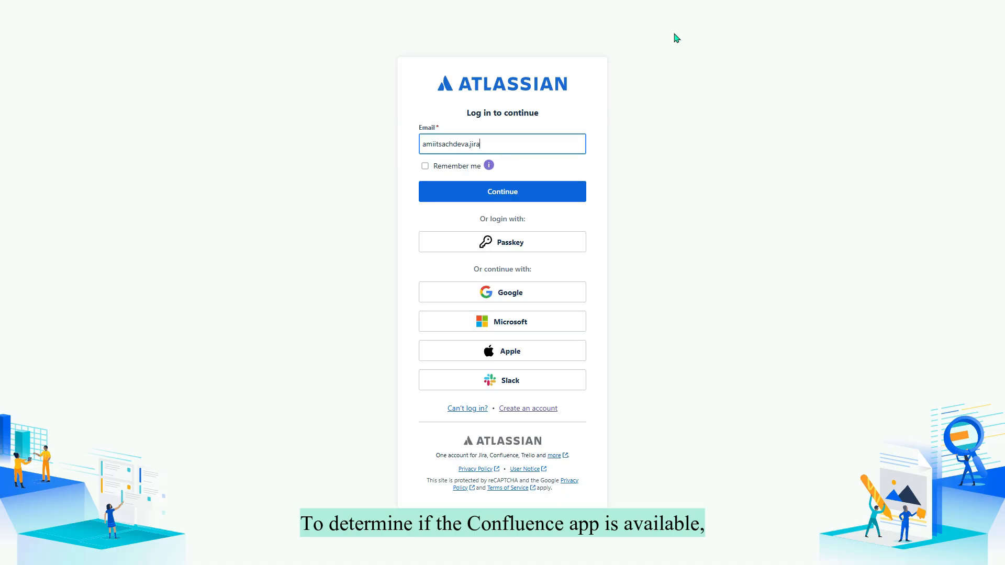
Log in to Jira with the account e-mail and password, then bring up the app switcher.
click(507, 193)
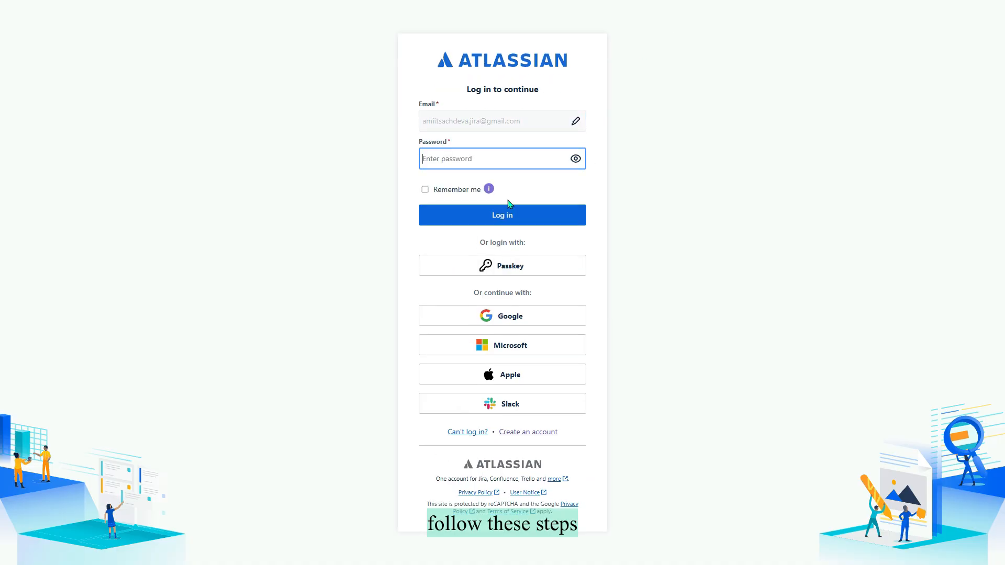
text(*******)
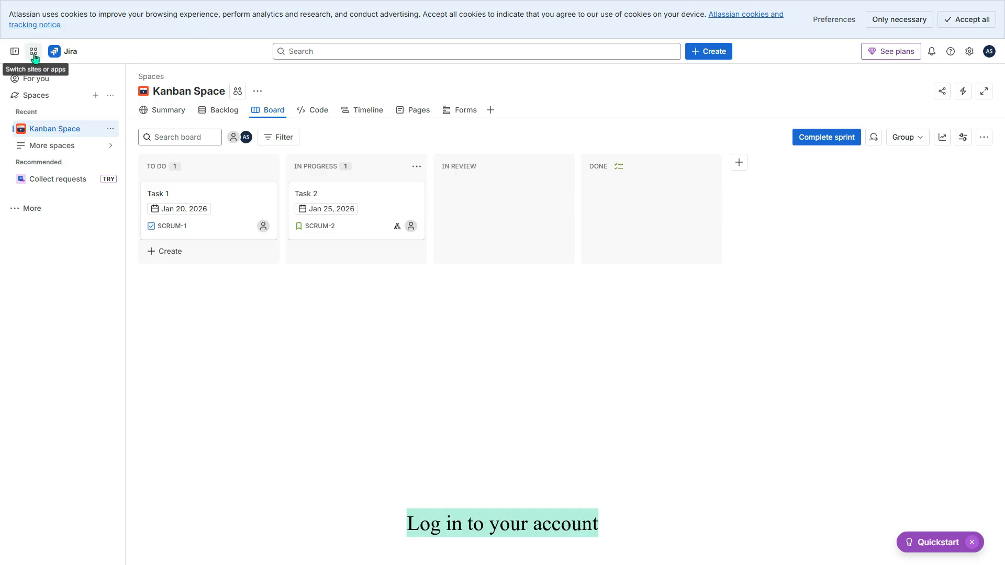
click(34, 52)
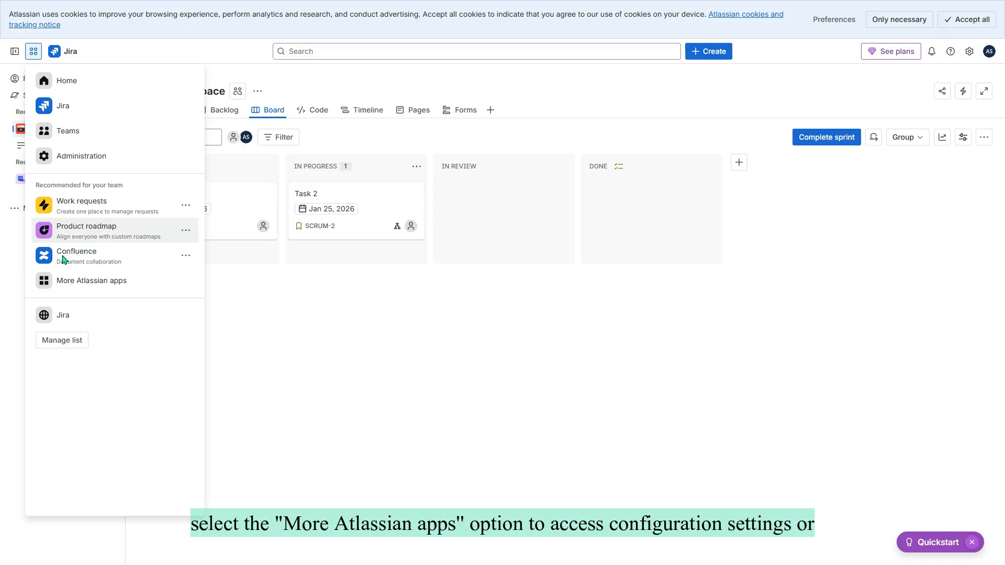
Start the Confluence Premium trial, skip onboarding to the meeting-notes page, then switch back to Jira.
click(84, 283)
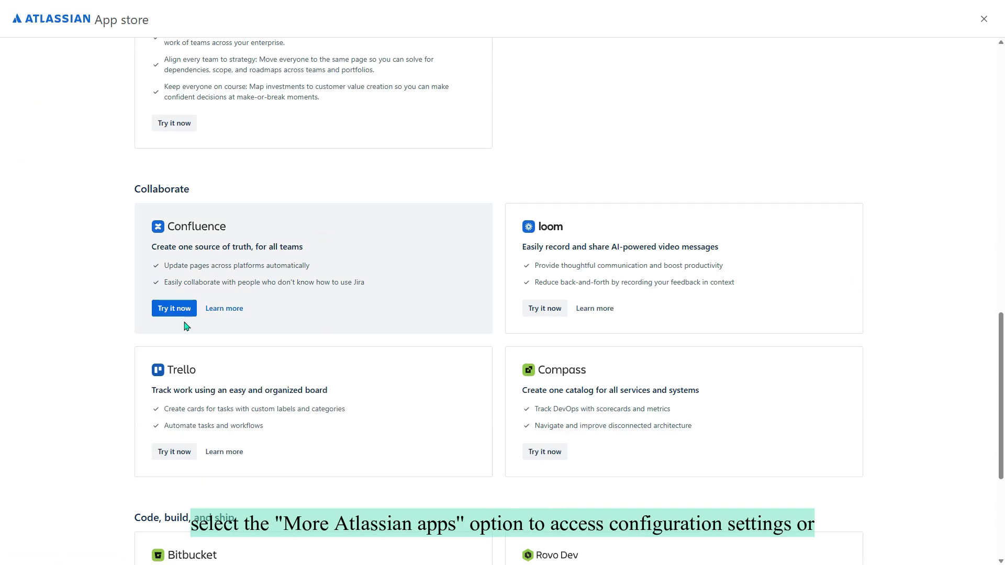
click(160, 308)
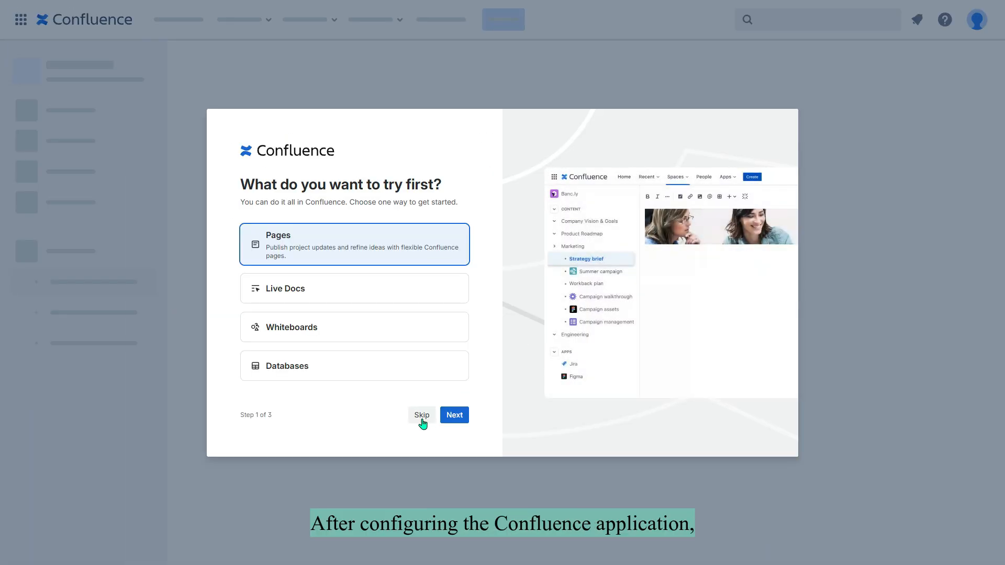
click(421, 419)
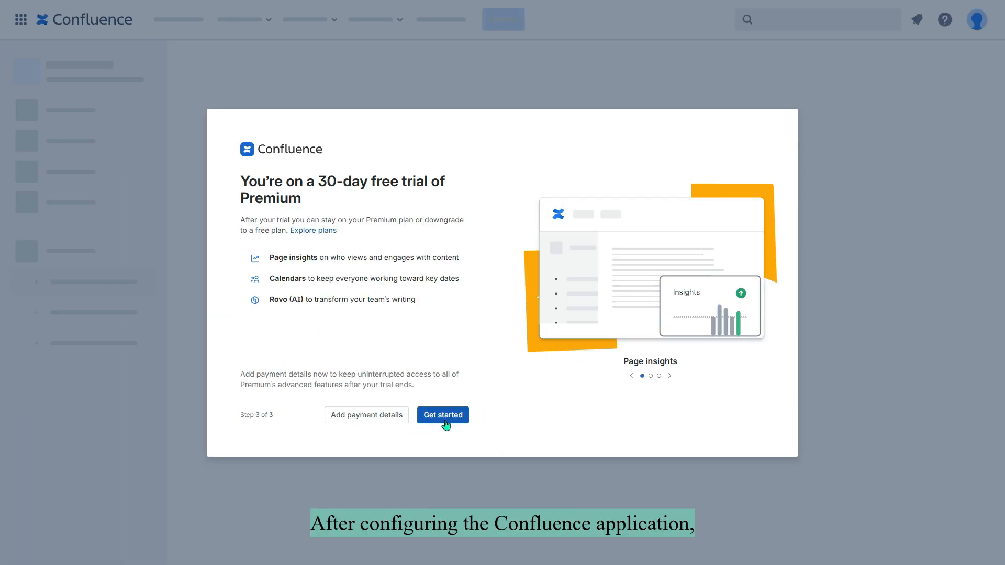
click(445, 418)
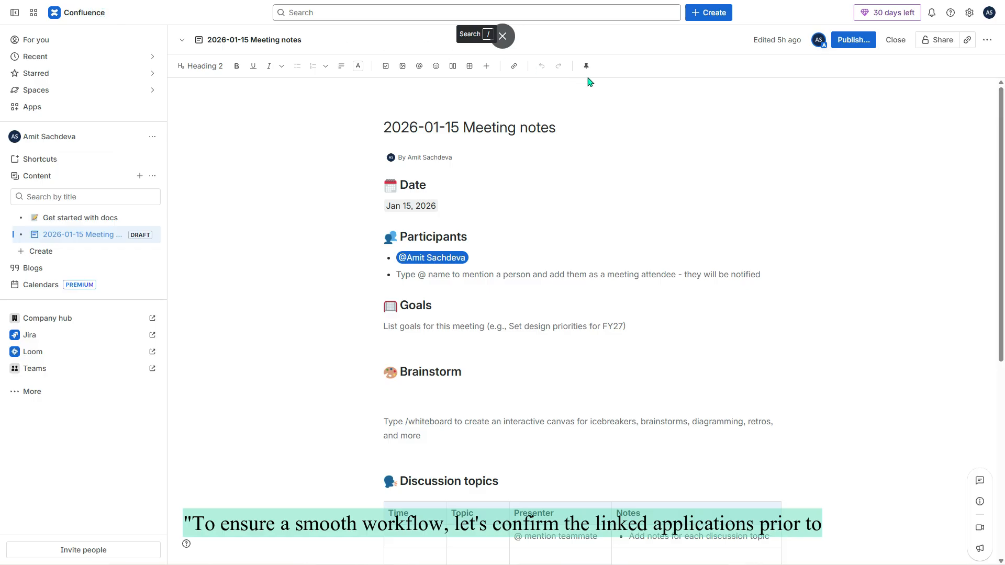
click(34, 15)
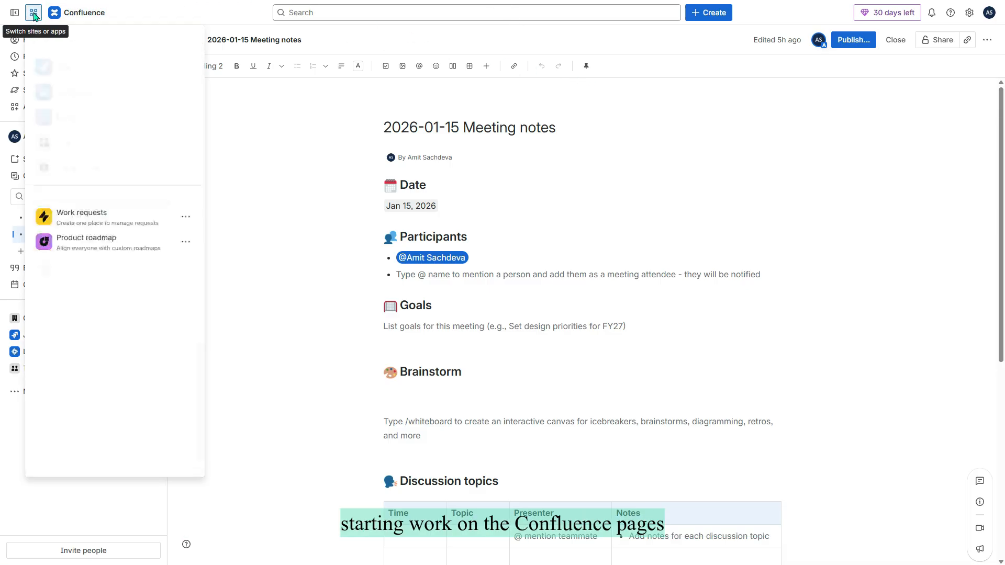
click(63, 67)
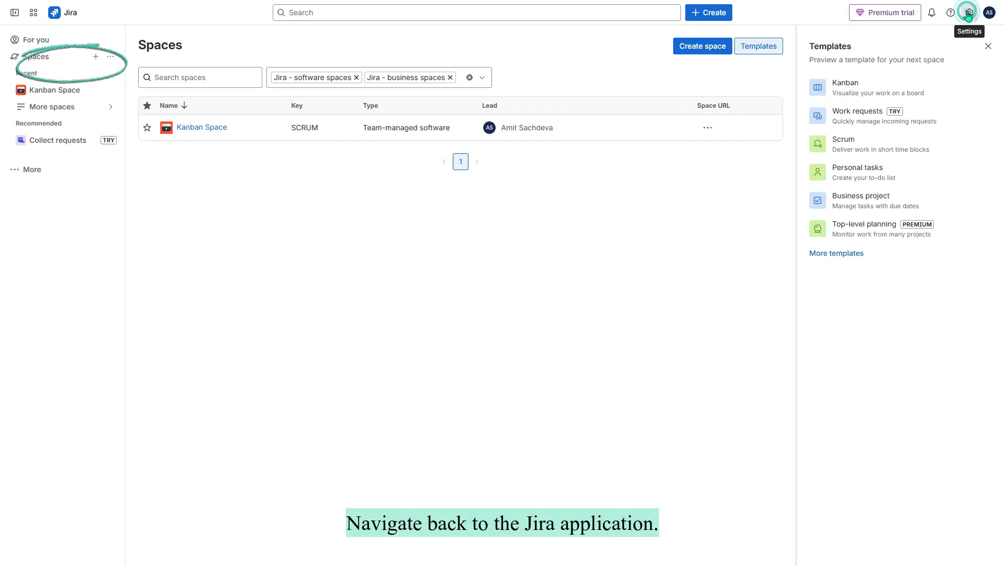
View Billing and Atlassian apps in administration: Confluence and Jira Premium, Loom Business + AI.
click(968, 14)
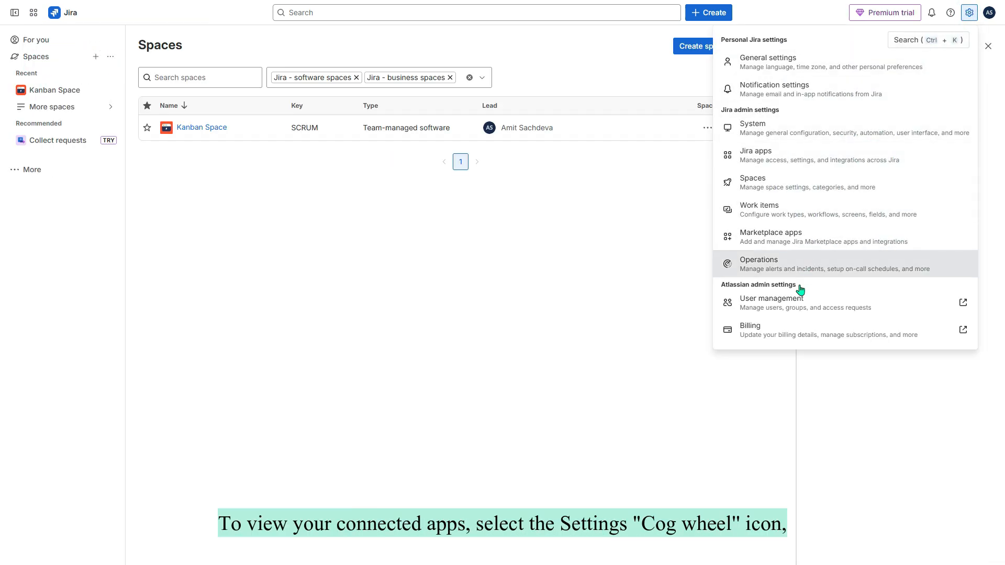
click(784, 335)
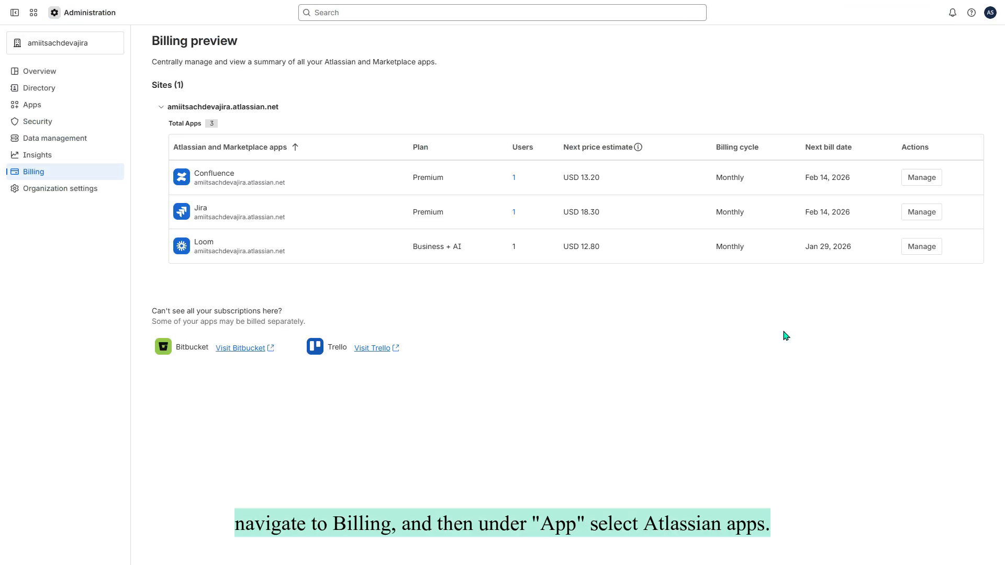
click(33, 105)
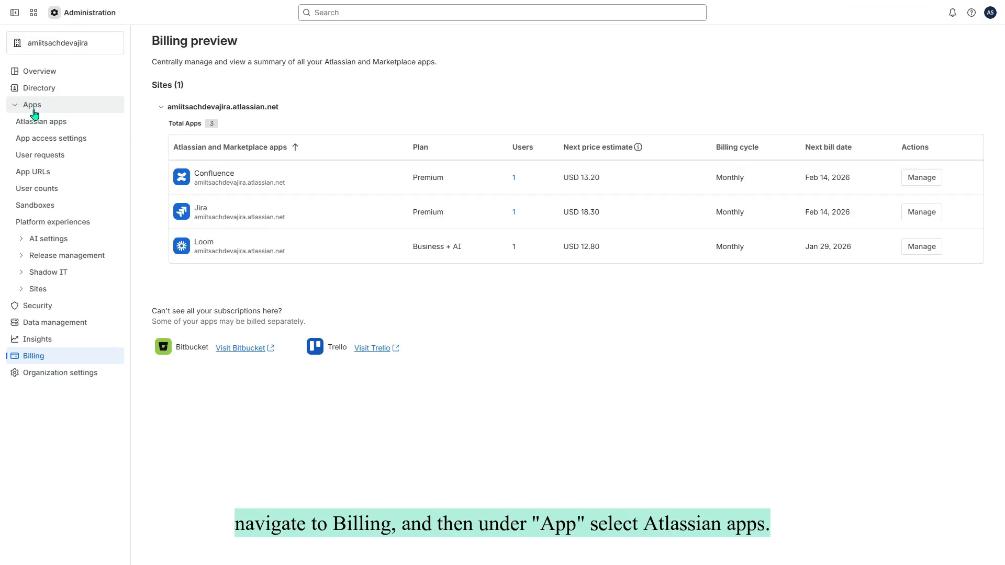
click(33, 124)
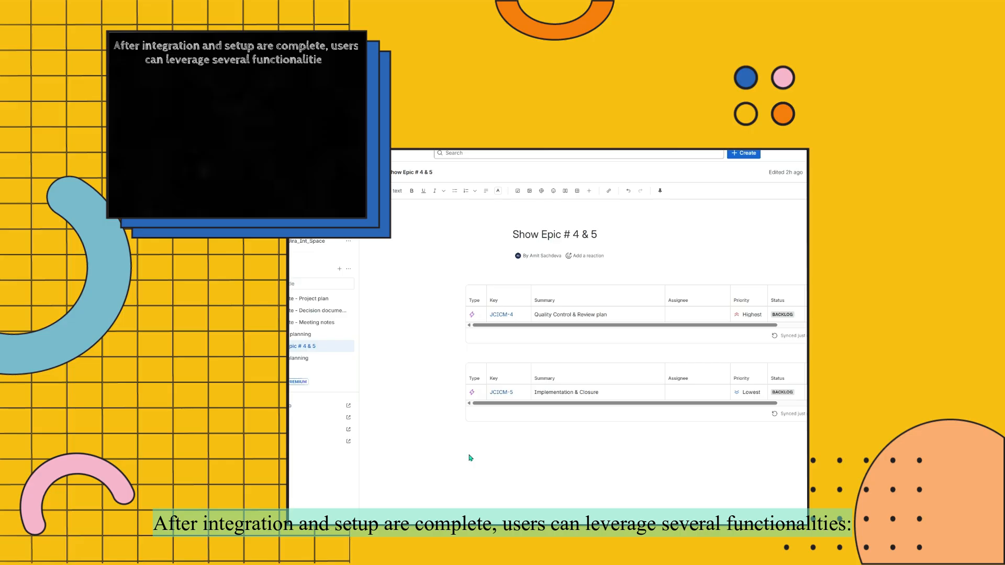
Paste the JCICM-5 smart link on the epic page, create Jira work items from sprint rows, edit Risk 1.
right_click(514, 459)
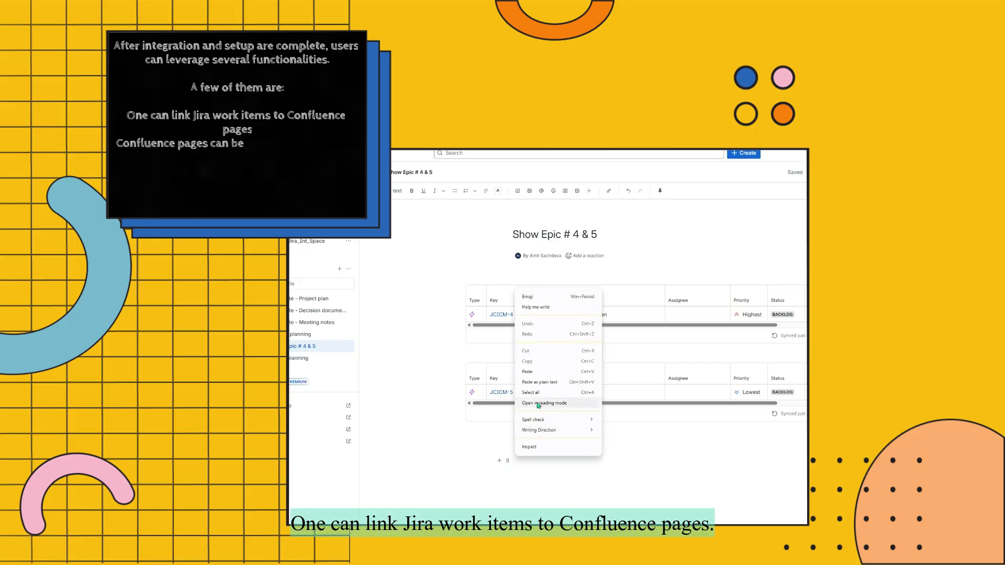
click(539, 372)
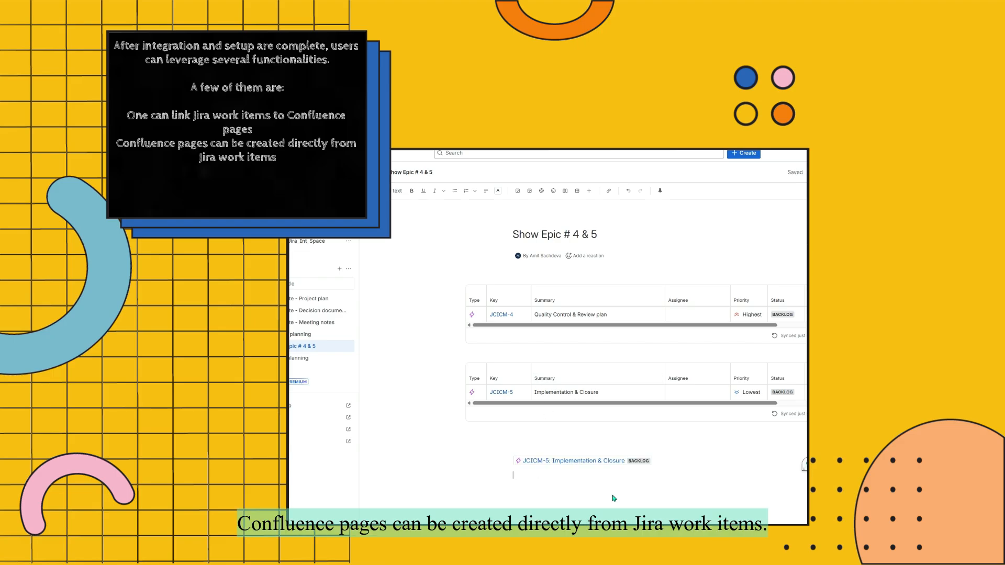
mouse_move(538, 465)
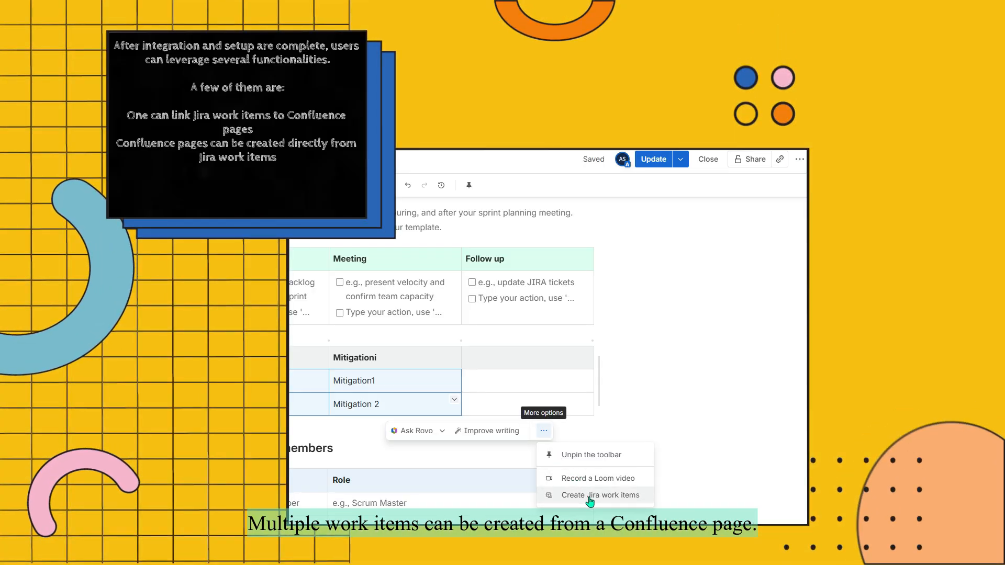
click(589, 498)
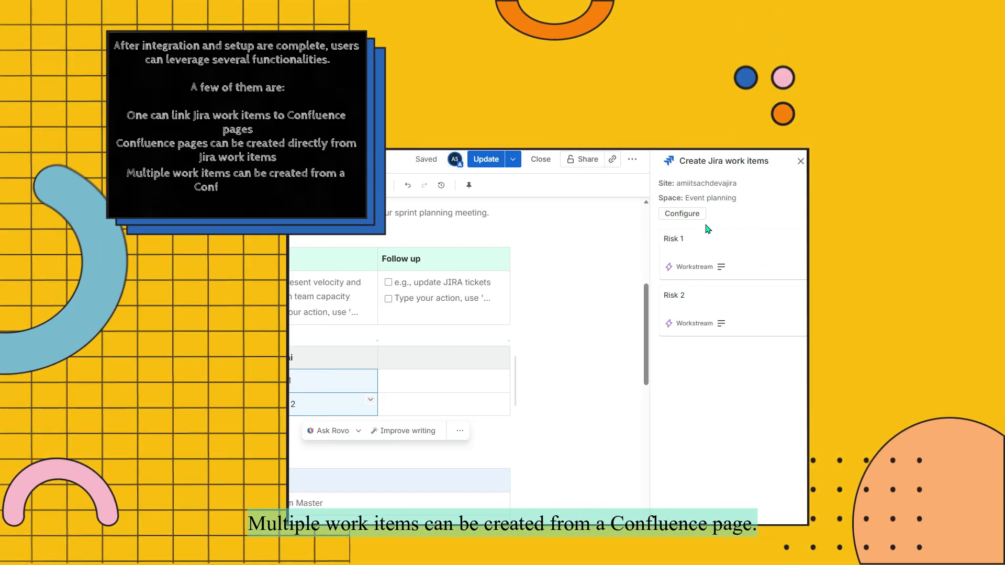
mouse_move(706, 241)
click(721, 269)
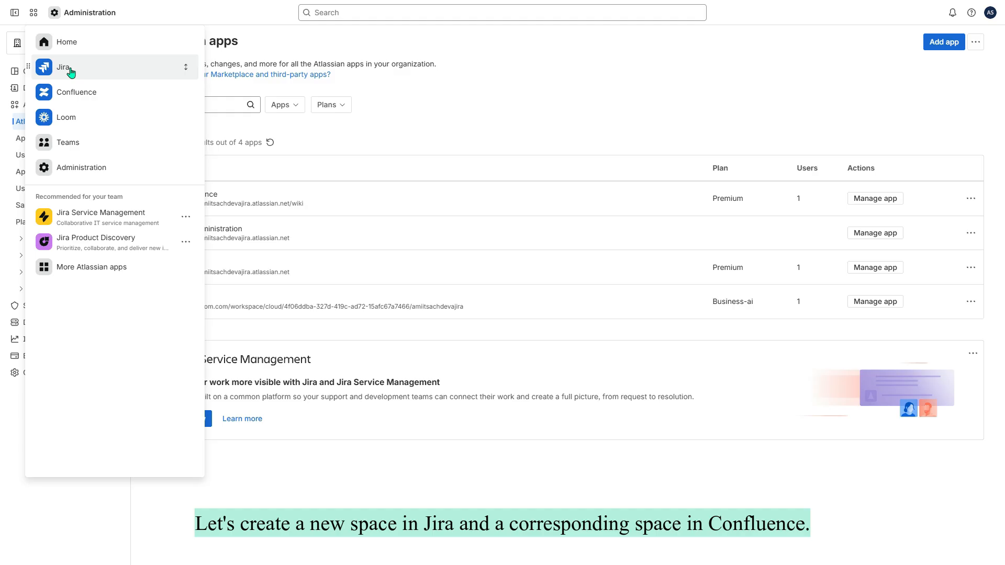
click(71, 72)
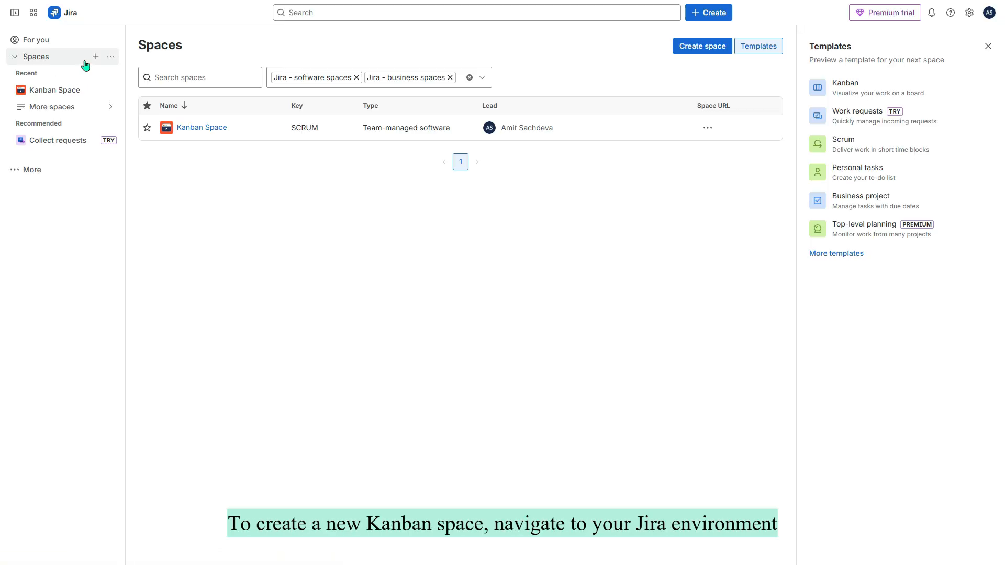
Start a new Jira space from the Kanban template as a company-managed space.
click(95, 58)
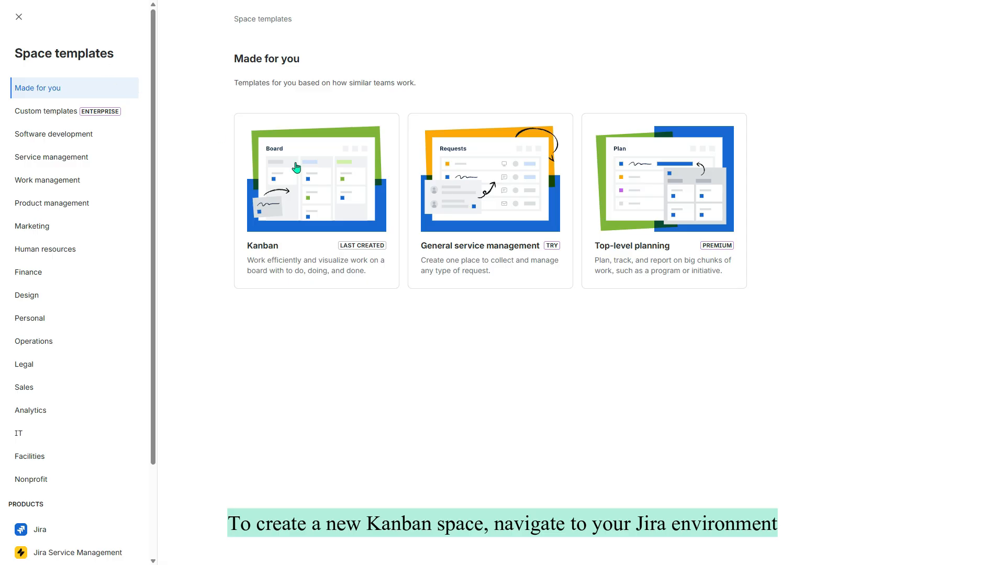
click(312, 168)
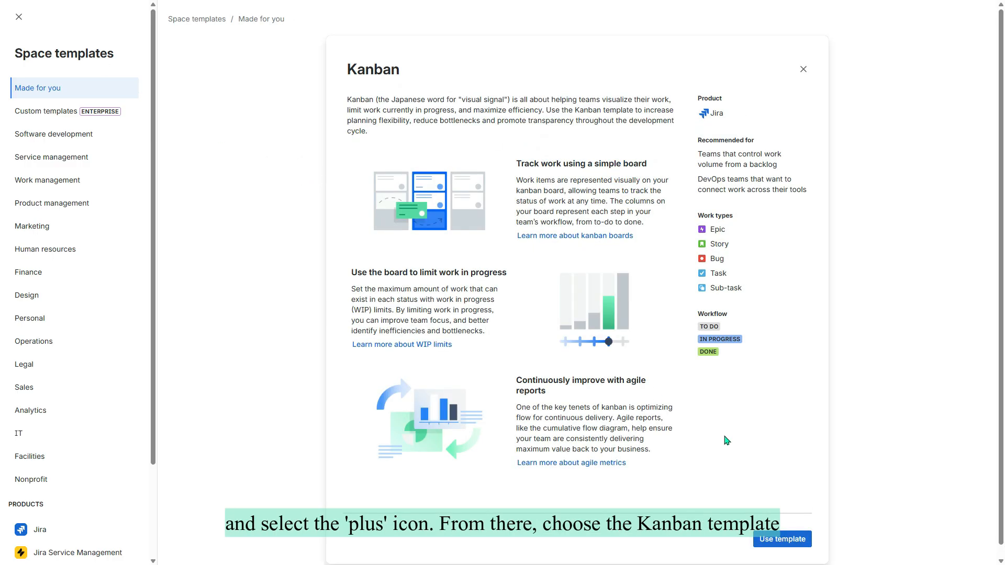
click(781, 535)
scroll(580, 451, down, 5)
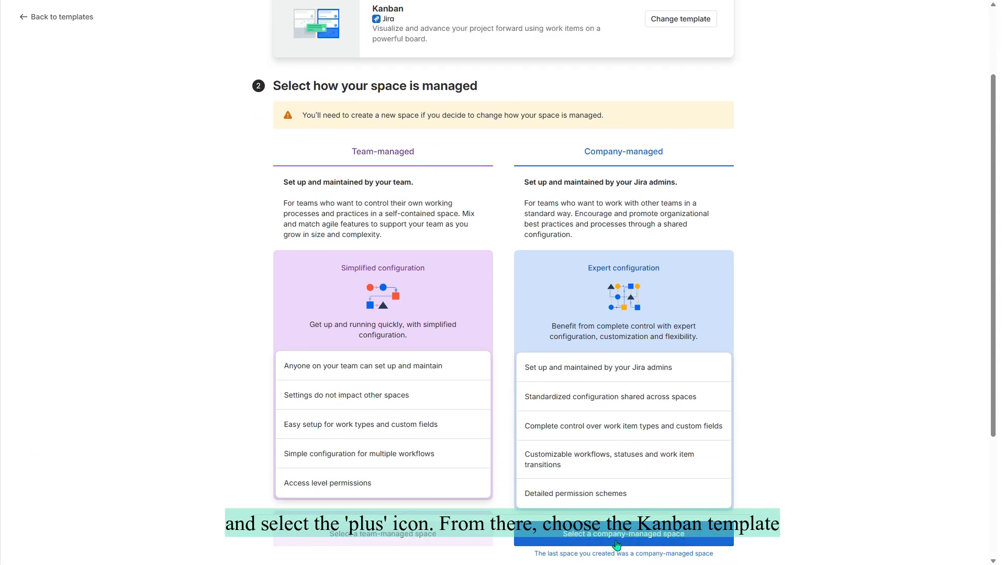
click(617, 534)
Name the space Jira_Conf_Int_Co_managed (key JCICM), skip inviting members and finish setup.
click(297, 207)
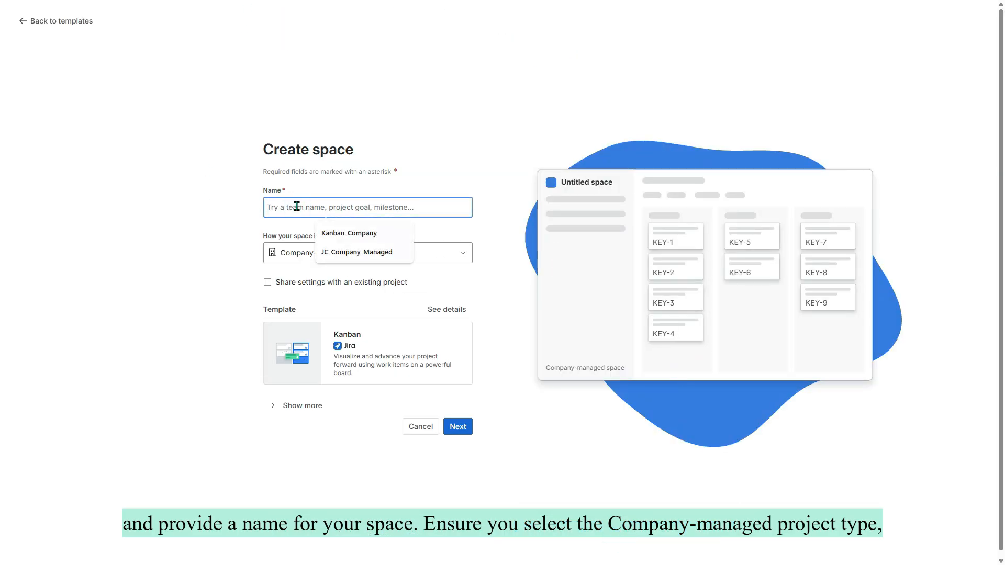
text(Jira_Conf_Int_Co_managed)
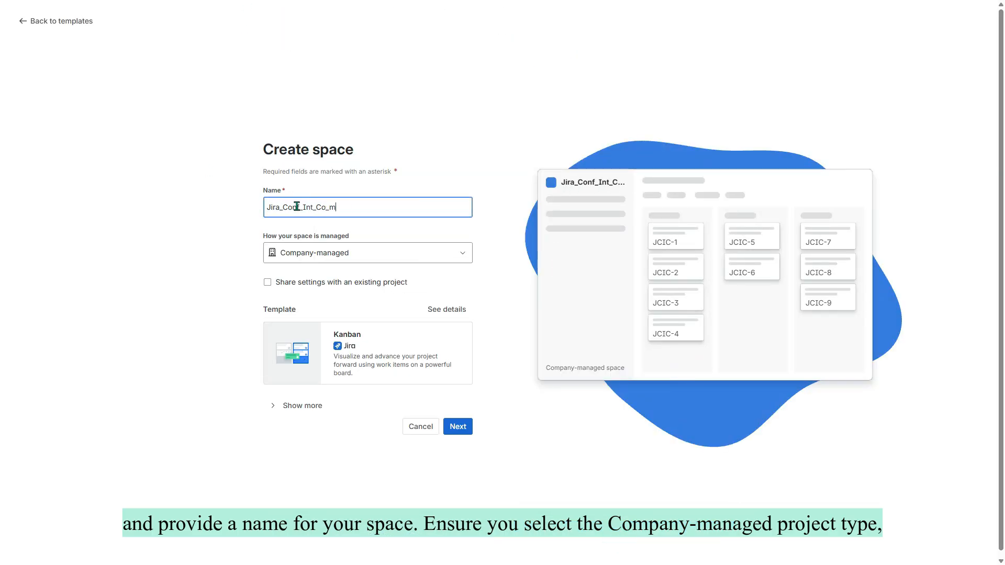
click(446, 430)
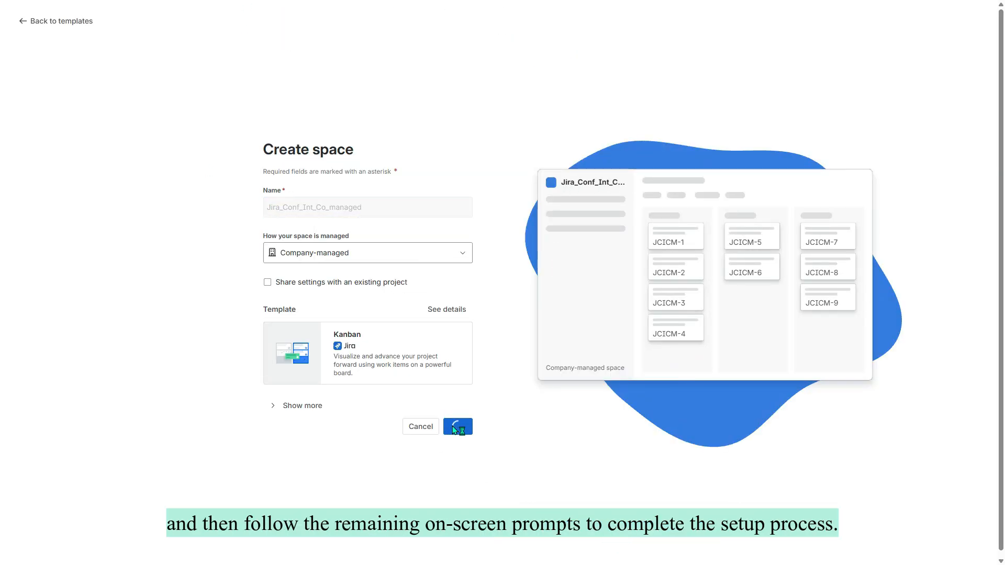
click(892, 545)
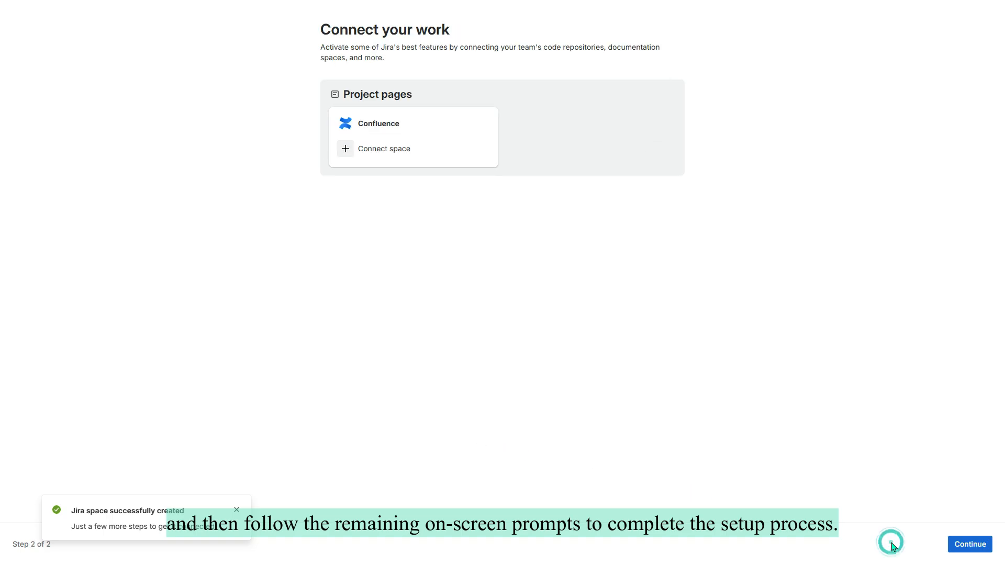
click(969, 544)
click(34, 13)
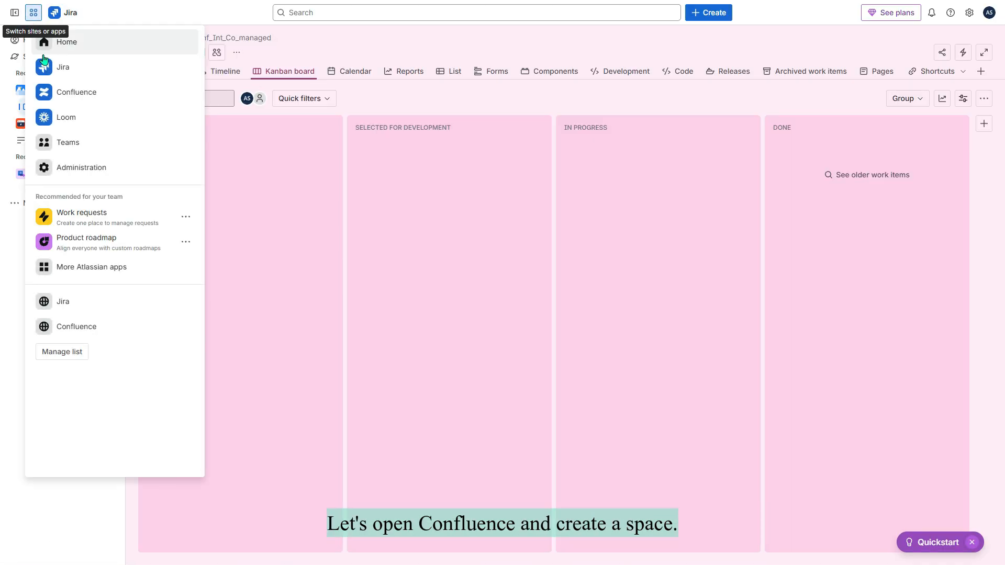
In Confluence, create the Confluence_Jira_Int_Space collaboration space with its default template pages.
click(65, 92)
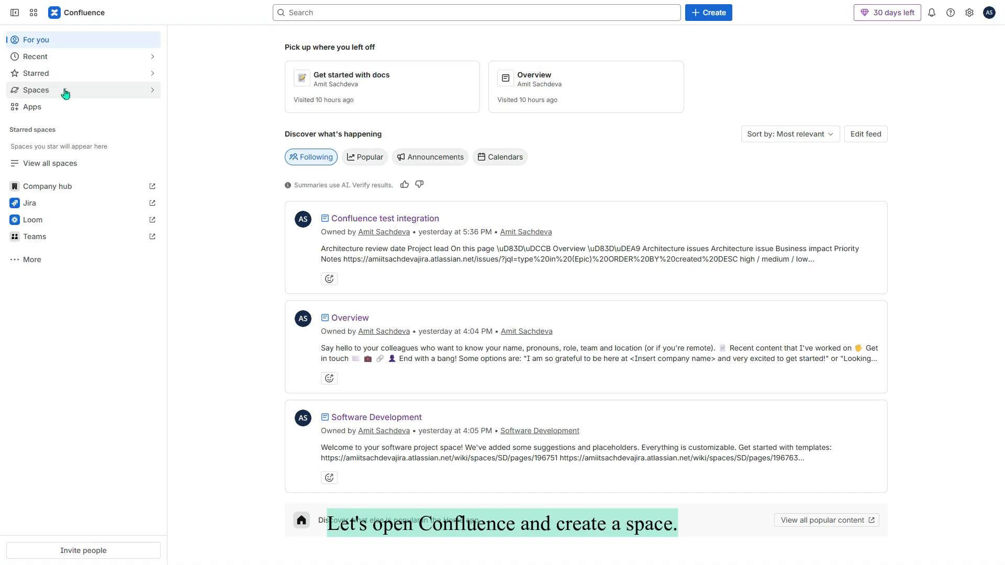
click(709, 13)
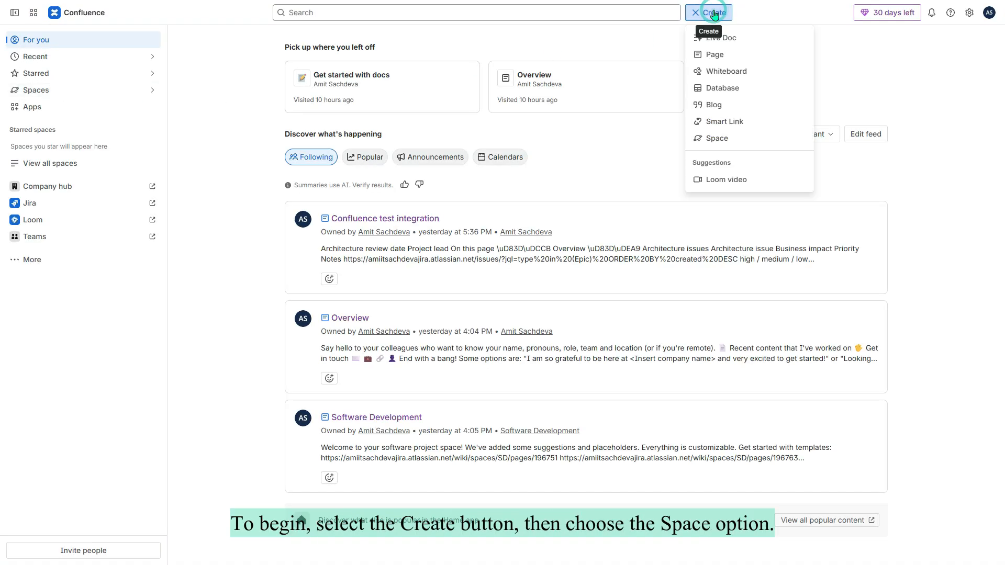
click(728, 143)
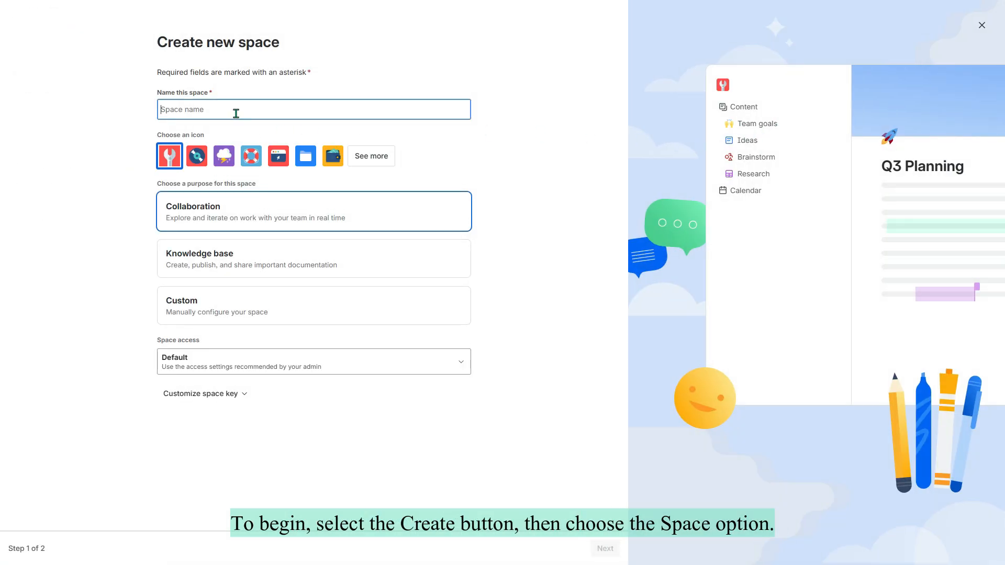
text(Conf)
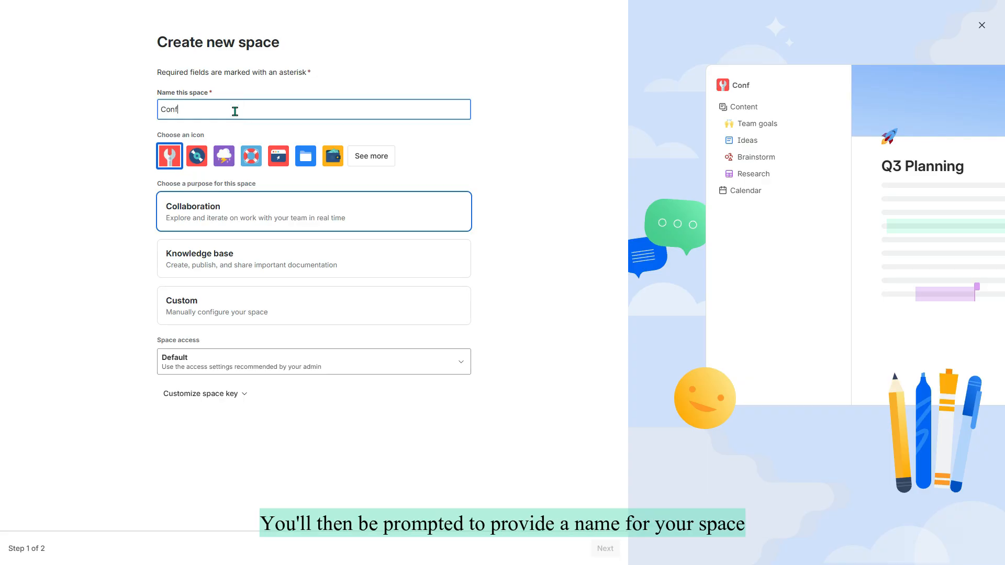
text(luence_Jira_Int_Space)
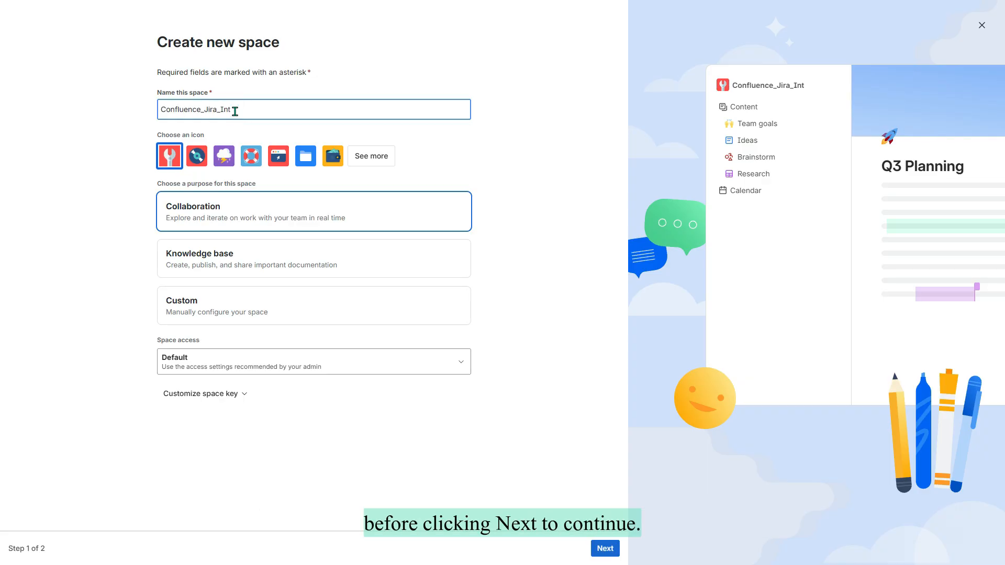
click(606, 549)
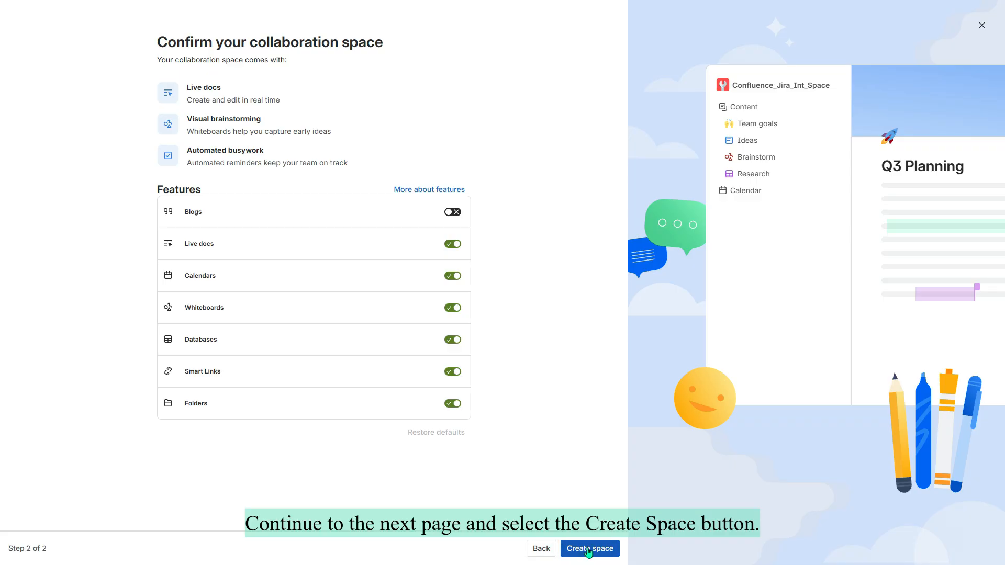
click(589, 550)
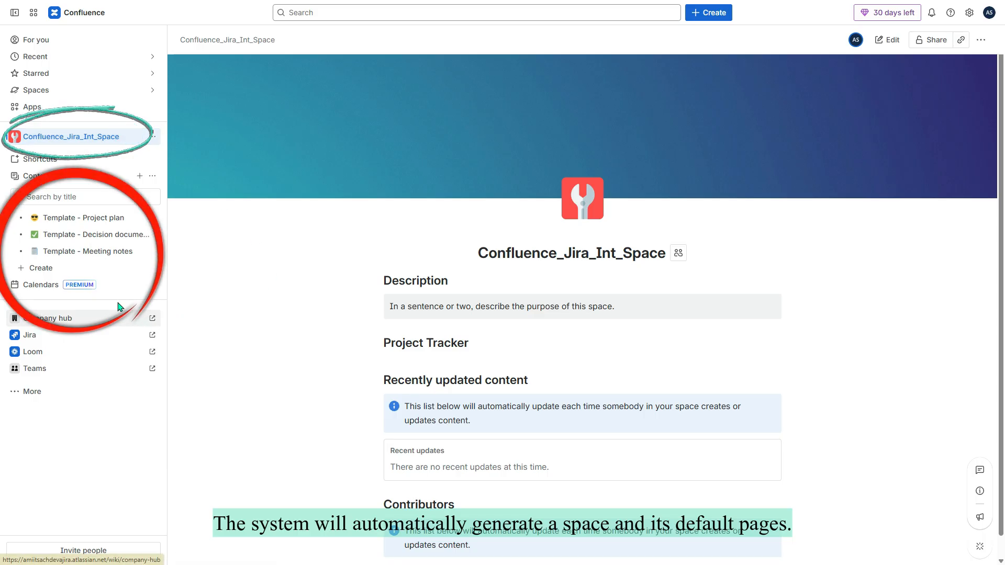
mouse_move(115, 224)
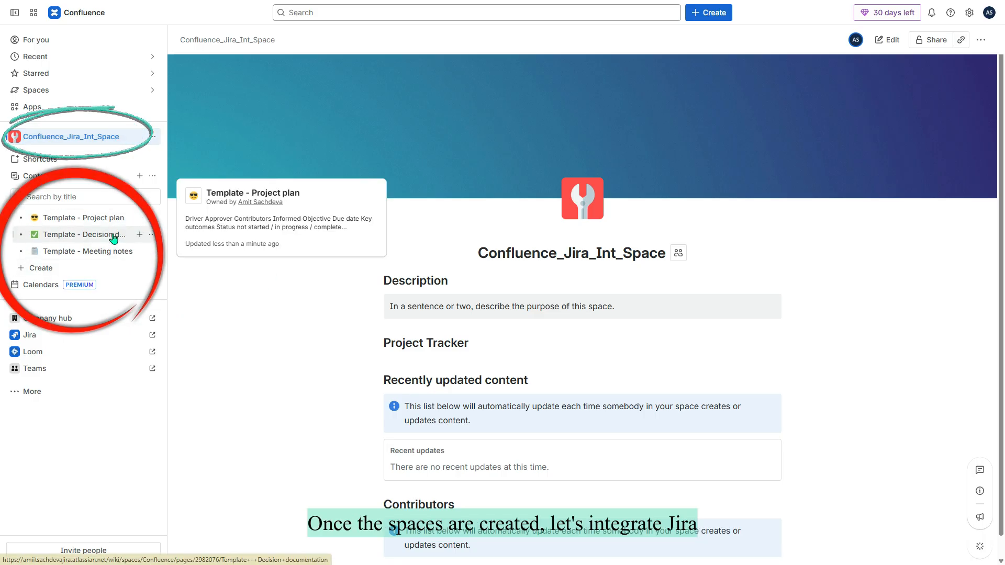
mouse_move(117, 259)
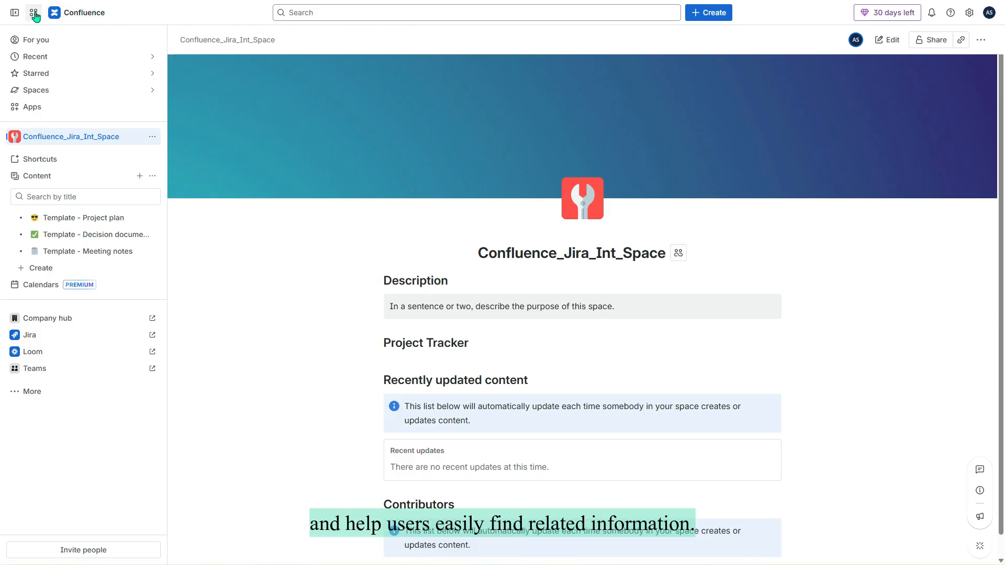
click(35, 14)
Connect the JCICM space's Pages to the Confluence_Jira_Int_Space Confluence space.
click(63, 71)
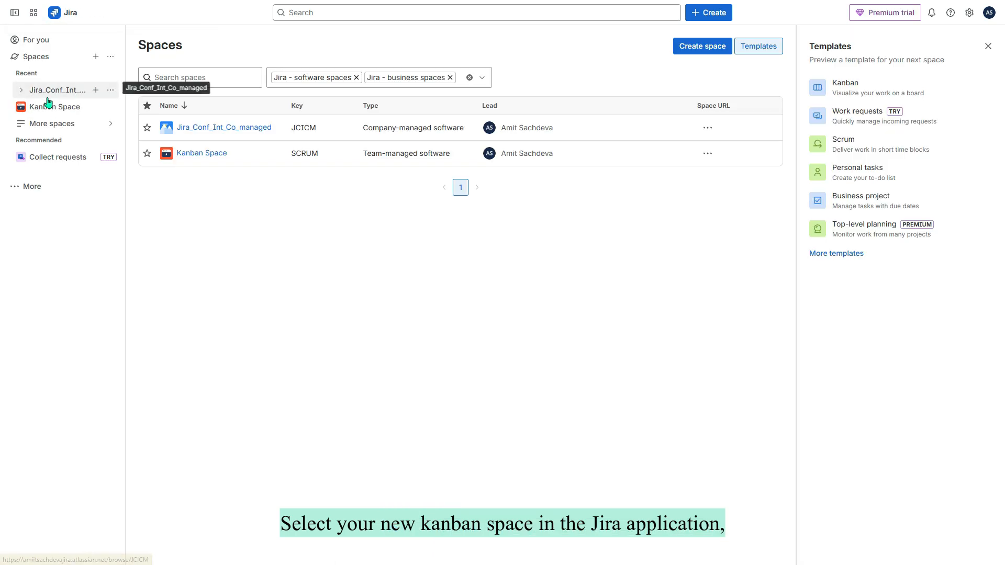
click(57, 97)
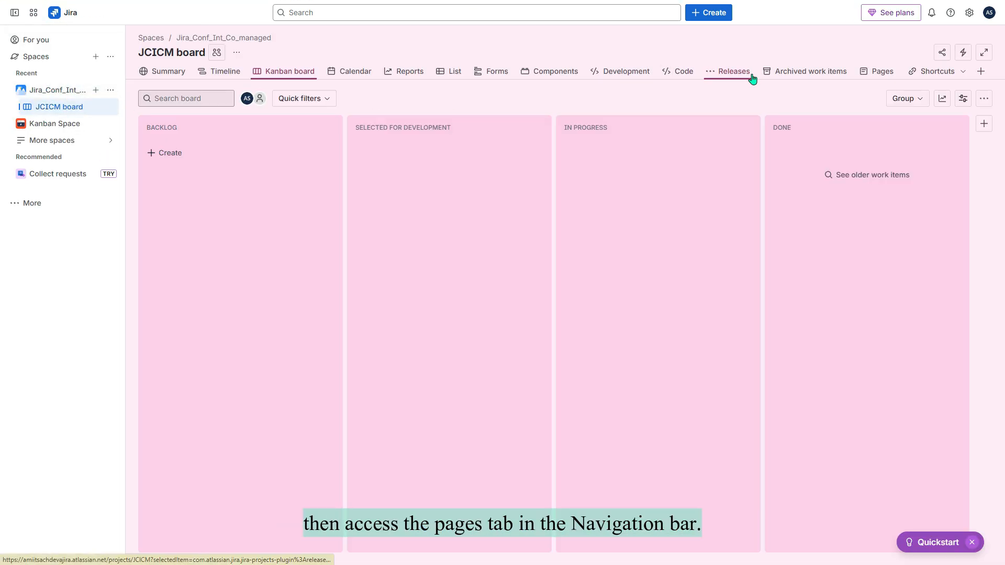
click(873, 76)
click(557, 291)
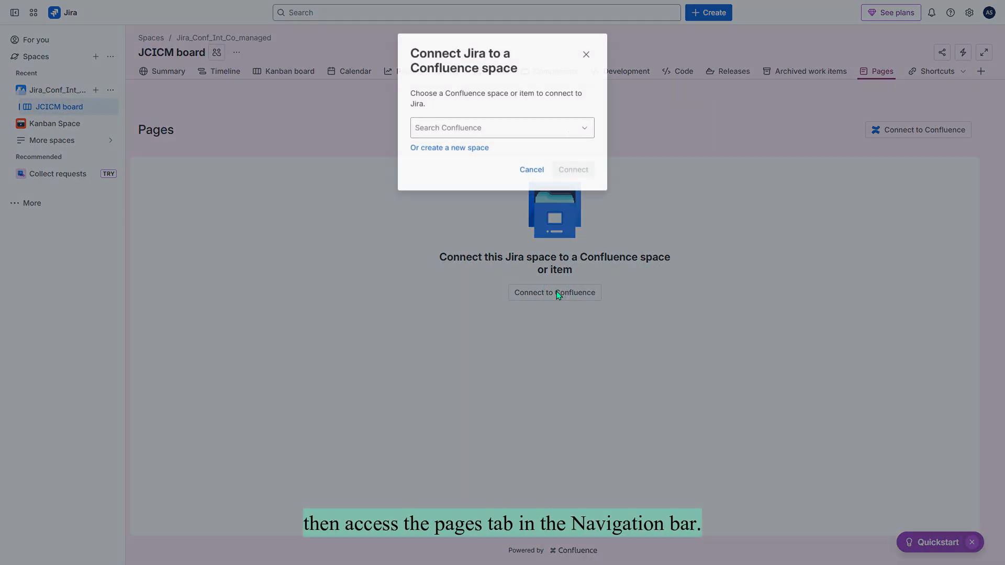
click(517, 126)
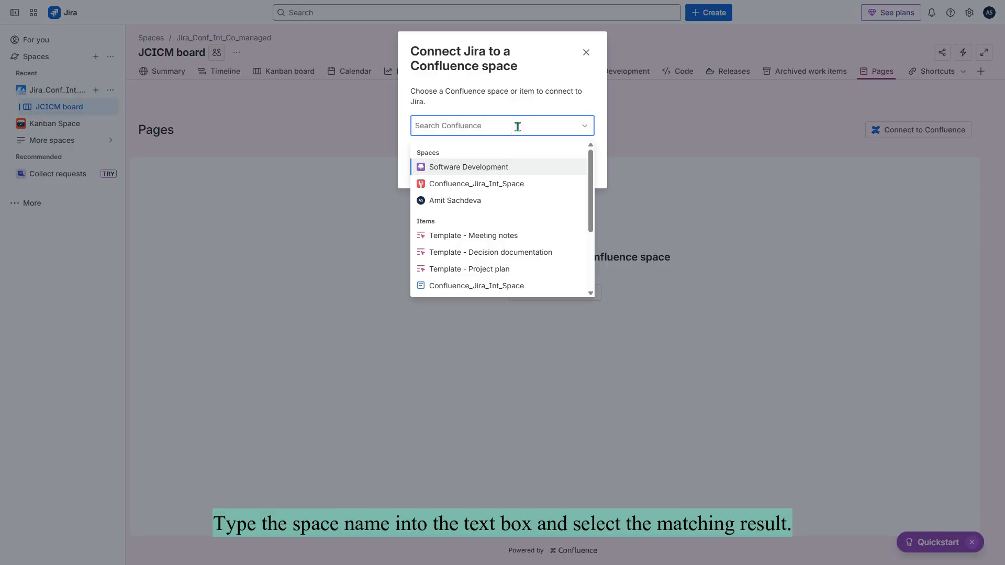
click(497, 184)
click(576, 170)
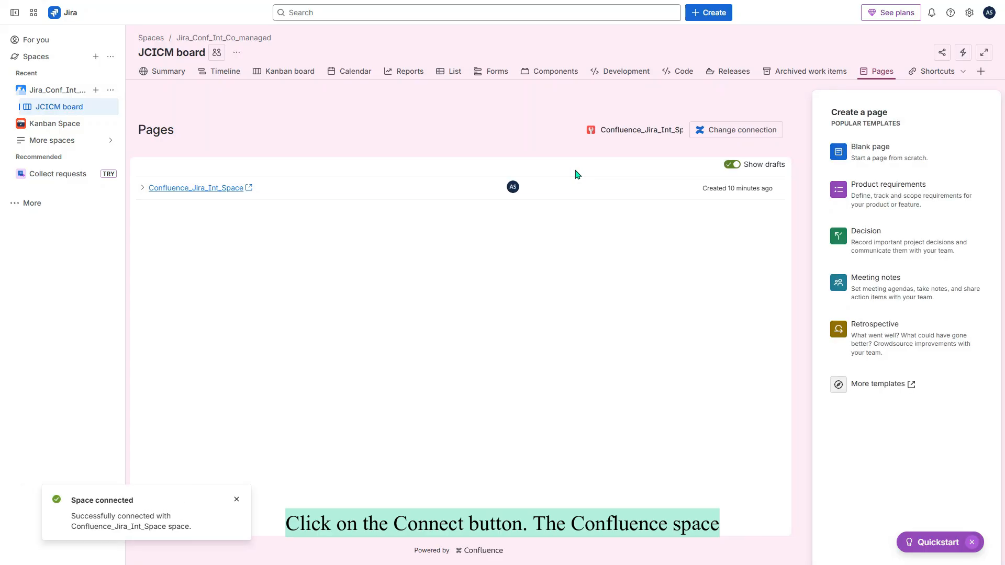
Preview the Template - Decision documentation page, then browse more Confluence page templates.
click(142, 188)
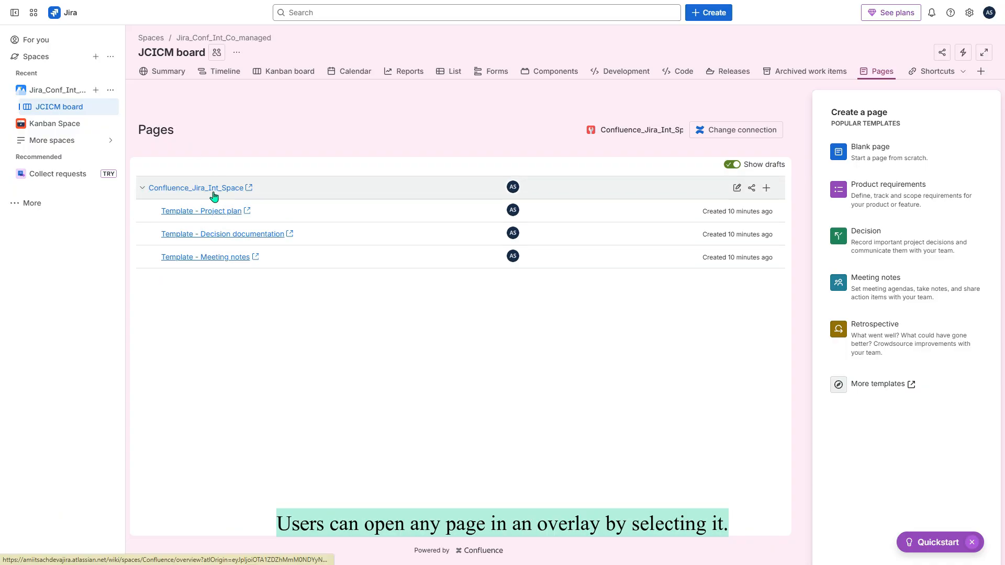
click(239, 234)
scroll(510, 256, down, 3)
scroll(602, 196, up, 3)
click(955, 47)
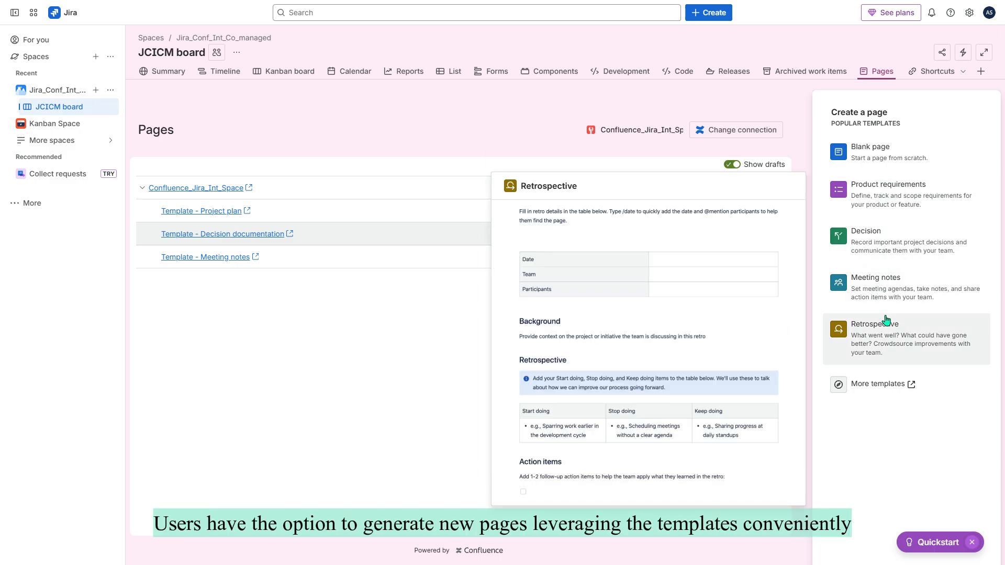
click(896, 399)
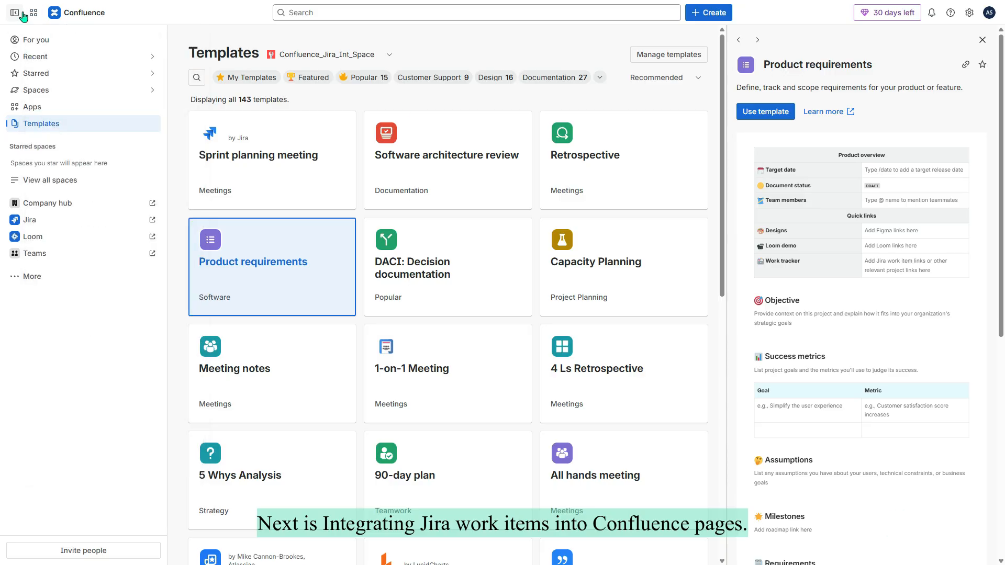
Return to the JCICM Kanban board in Jira.
click(33, 13)
click(62, 67)
click(61, 92)
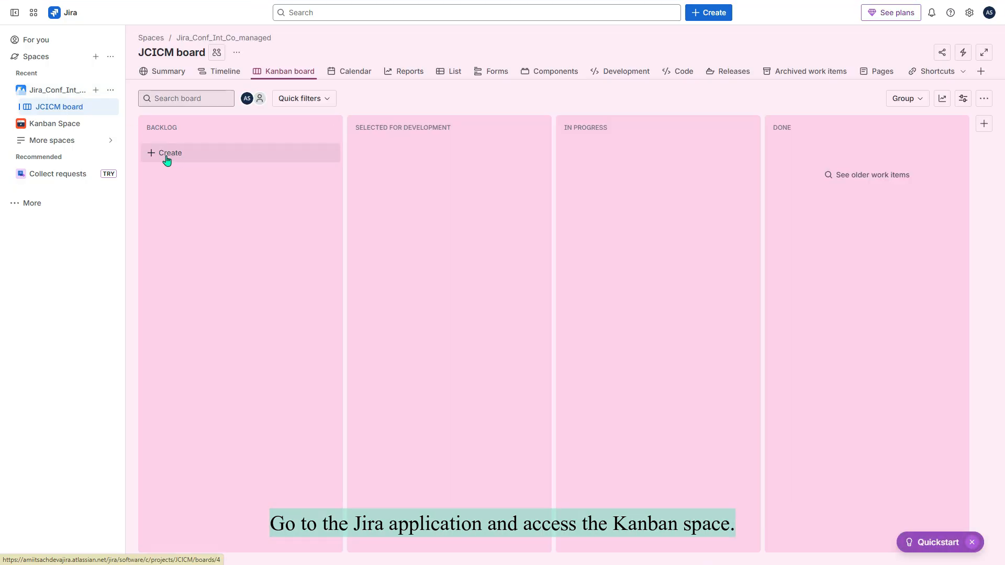
Add Backlog work item JCICM-1 'This is to initiate the project planning' and open its details.
click(151, 155)
text(This is to initiate the project)
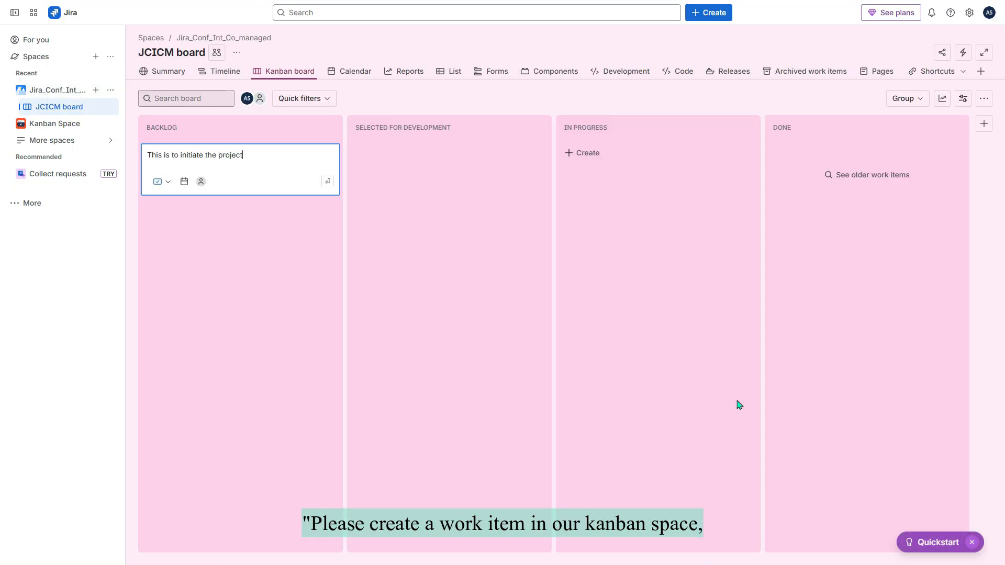
click(164, 181)
click(172, 202)
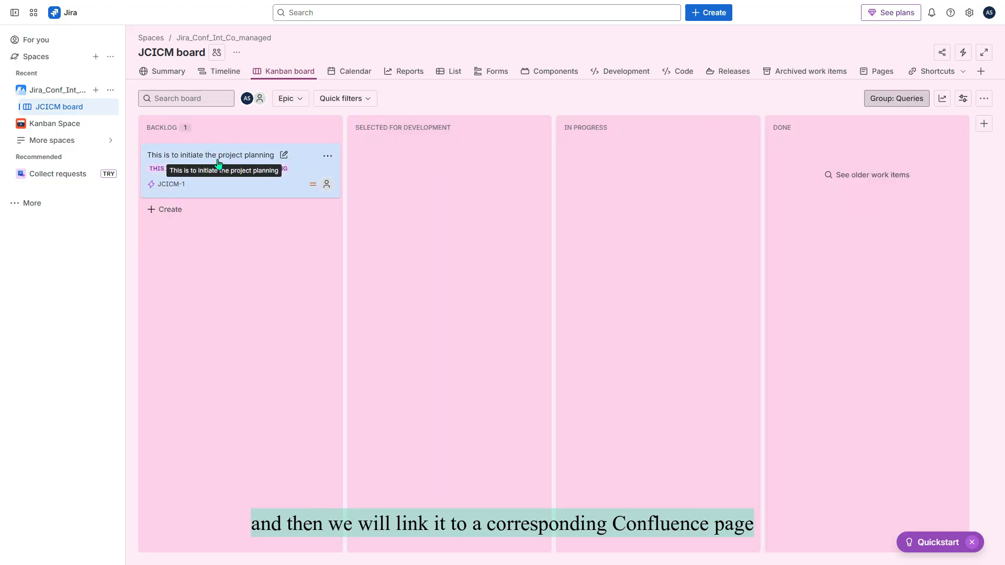
click(218, 164)
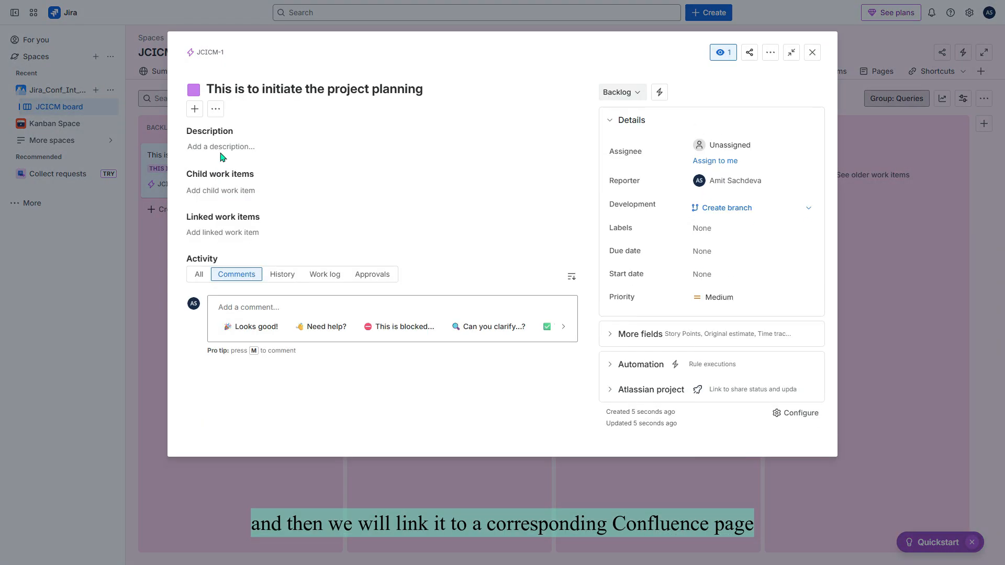
From work item JCICM-1, create a new blank Confluence page.
click(195, 110)
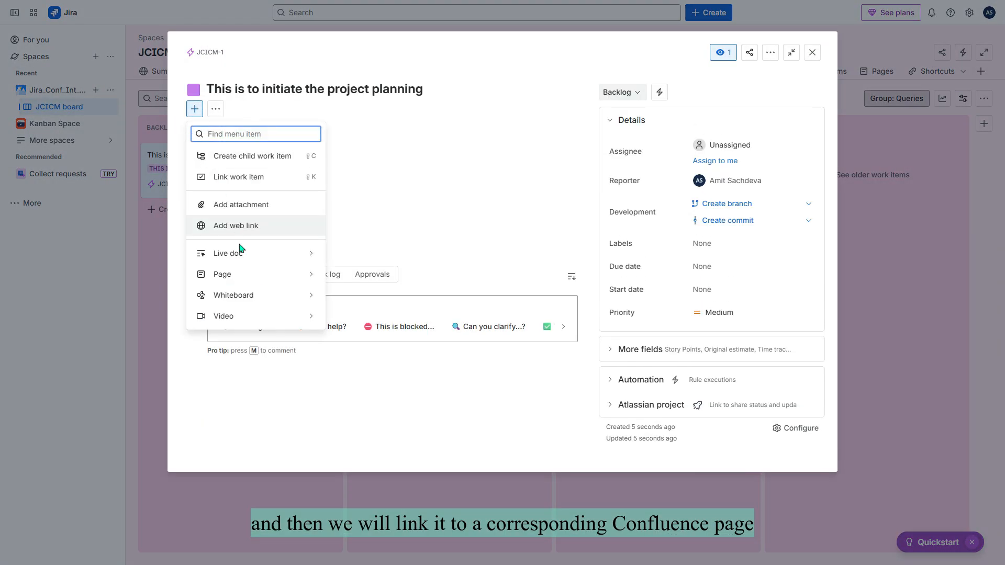
click(248, 277)
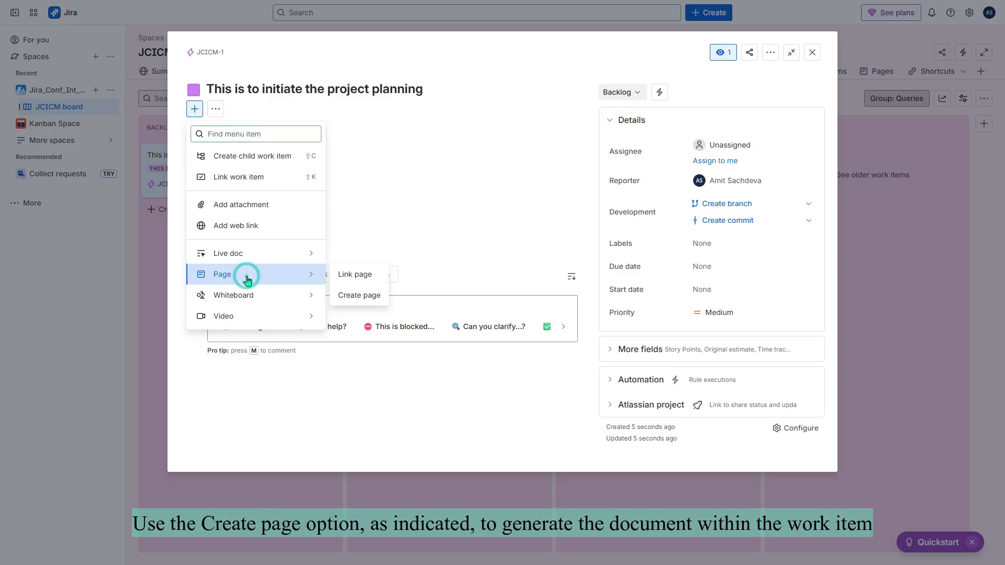
click(360, 296)
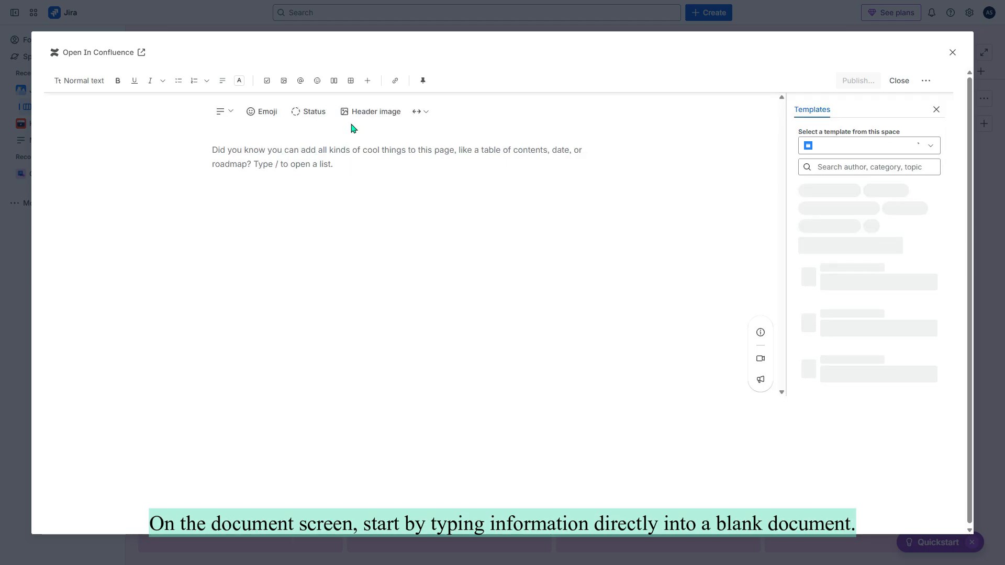
Apply the Strategic plan template found by searching 'planning' and title the page 'Project planning'.
click(240, 140)
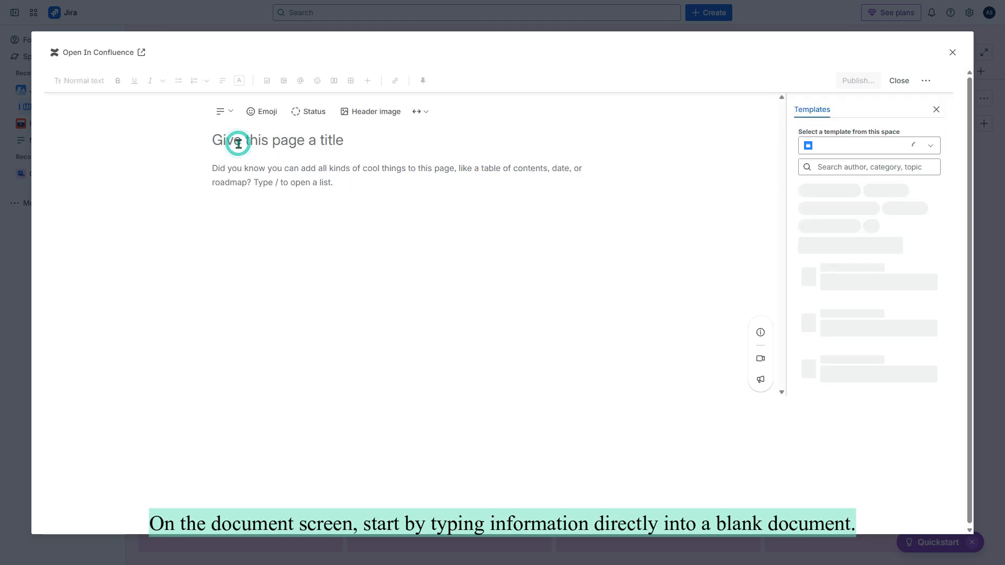
click(236, 166)
click(924, 150)
click(881, 190)
click(901, 166)
text(planning)
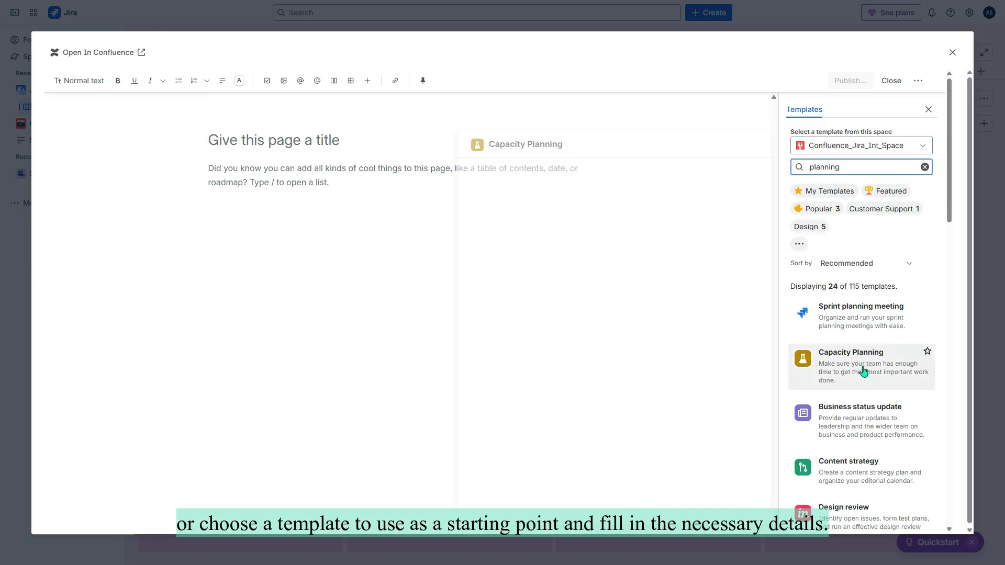
scroll(873, 326, down, 2)
scroll(873, 326, down, 15)
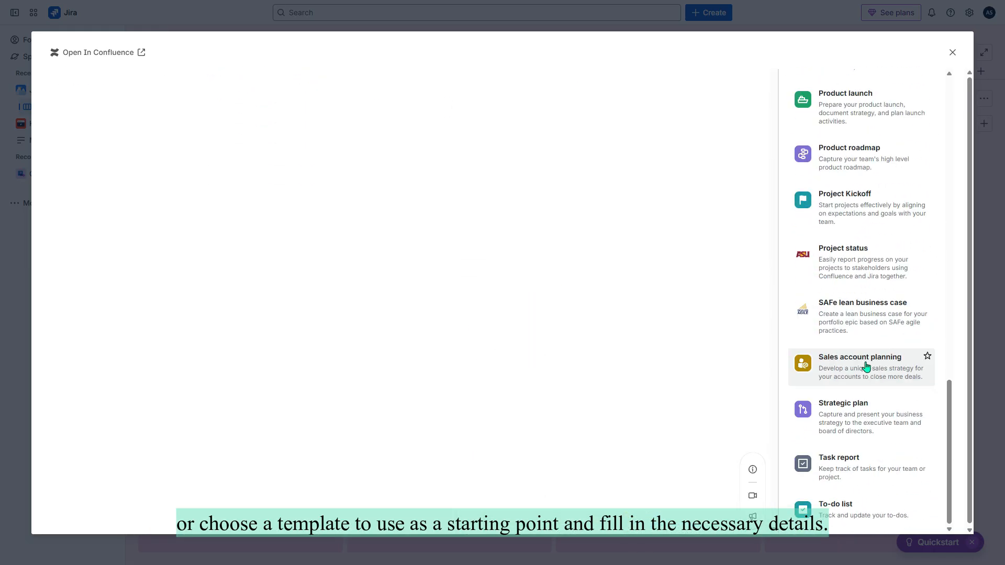
click(865, 416)
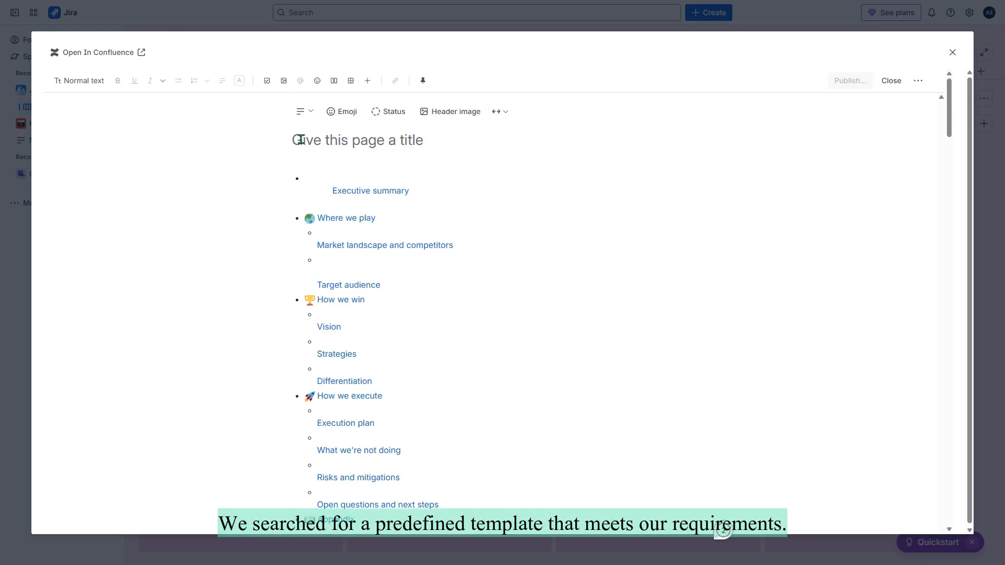
text(Project planning)
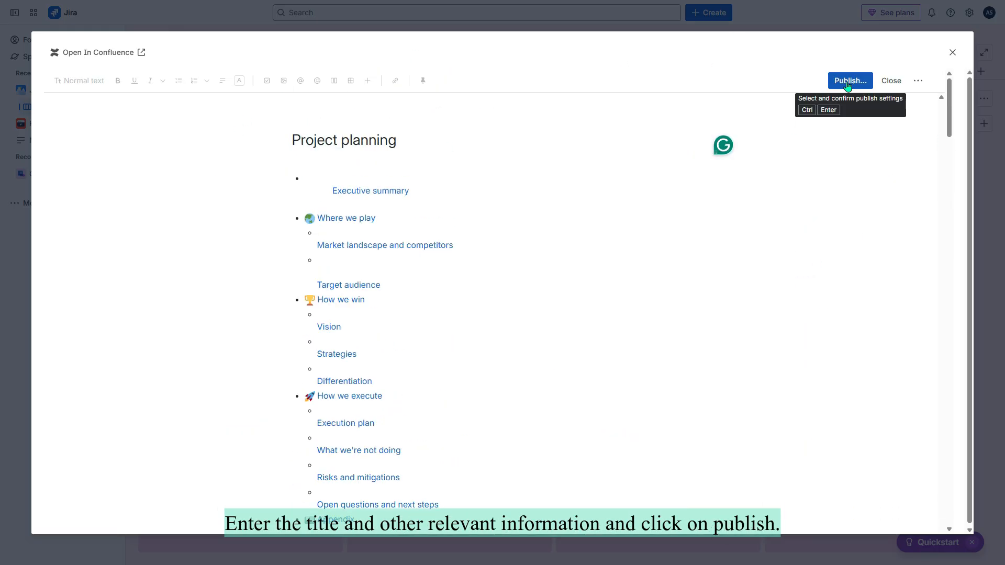
Publish the Project planning page, close the JCICM-1 work item, and head for Confluence.
click(848, 83)
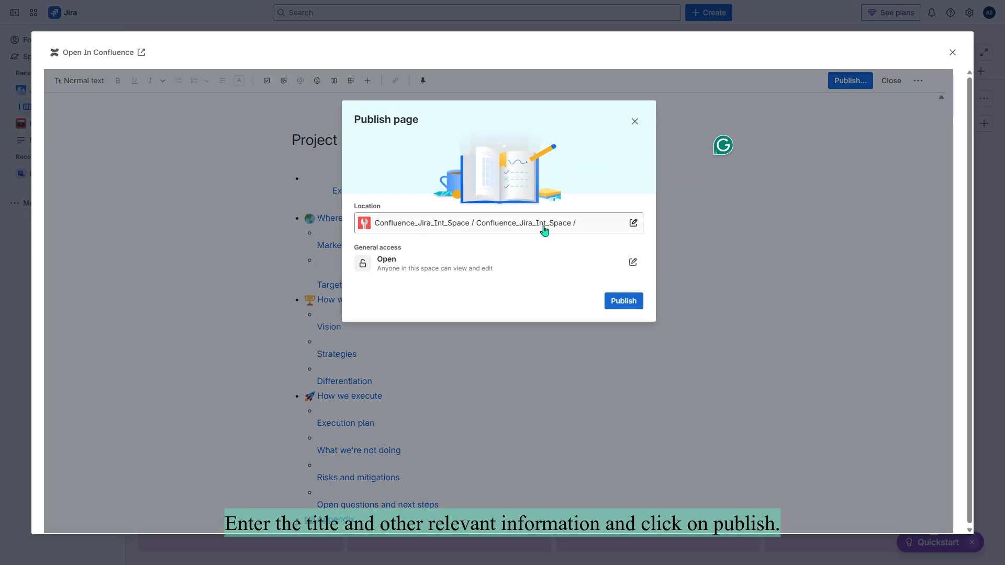
click(620, 302)
click(952, 54)
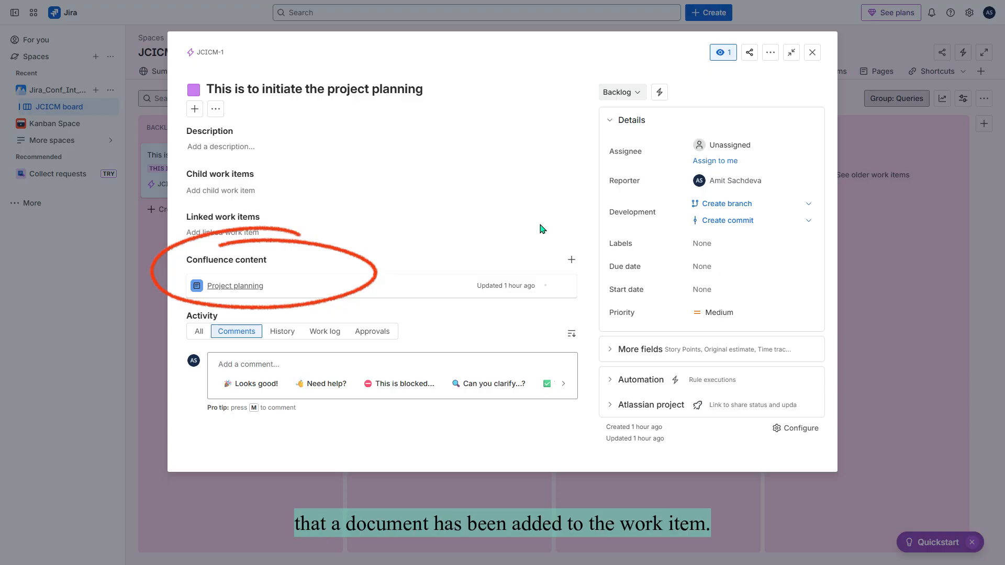
click(812, 51)
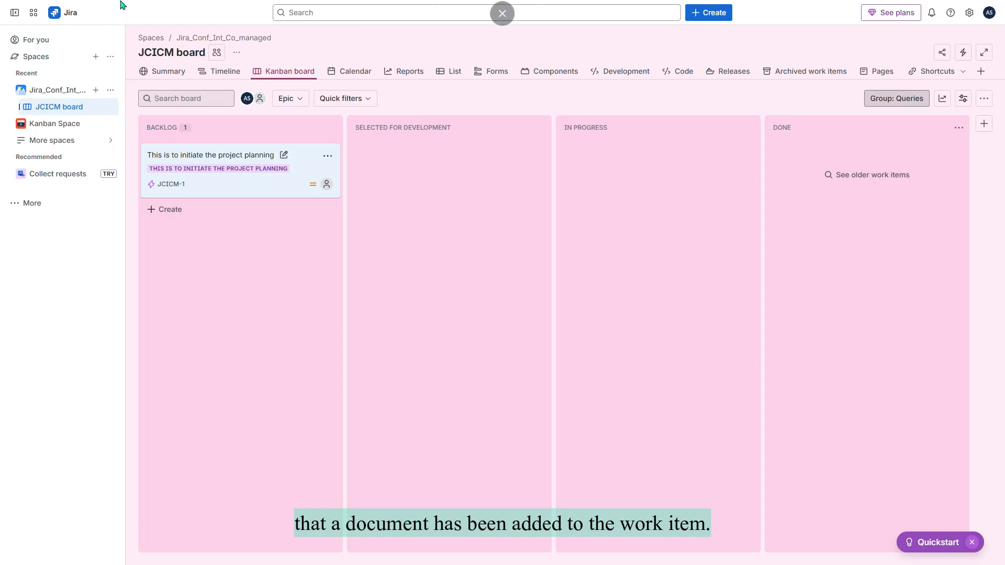
click(34, 13)
Open Project planning in Confluence_Jira_Int_Space from the Spaces list and scroll through it.
click(65, 93)
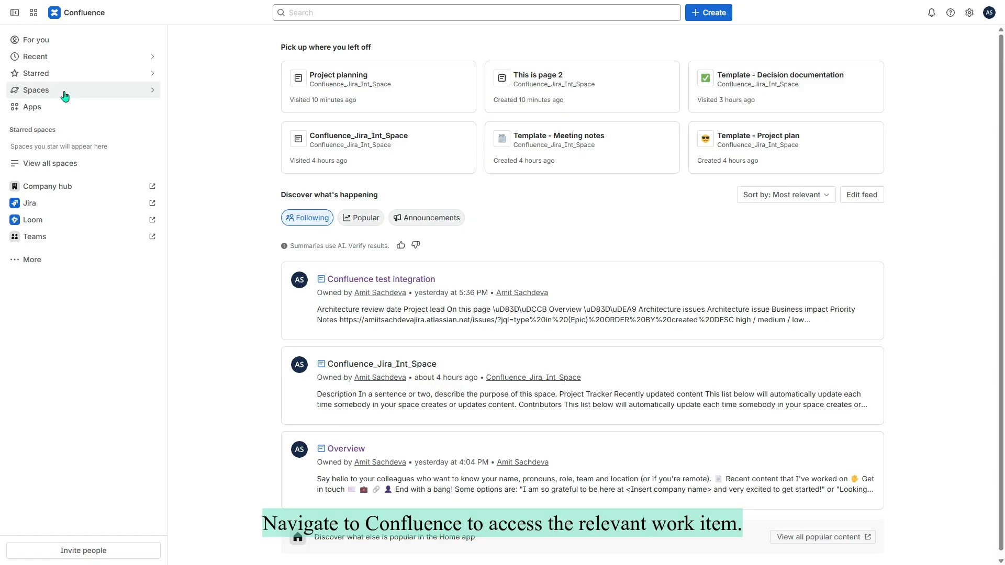
click(65, 94)
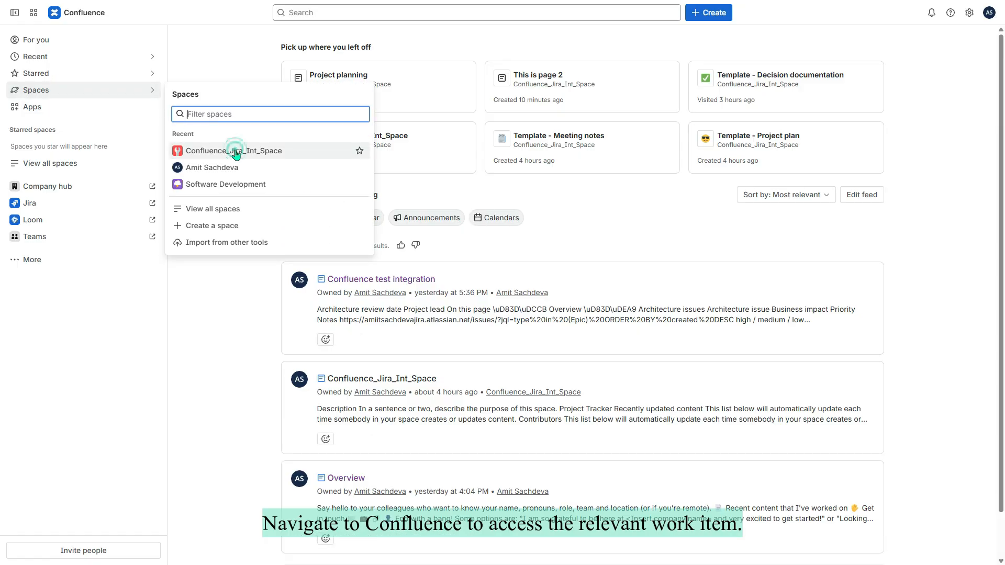
click(237, 152)
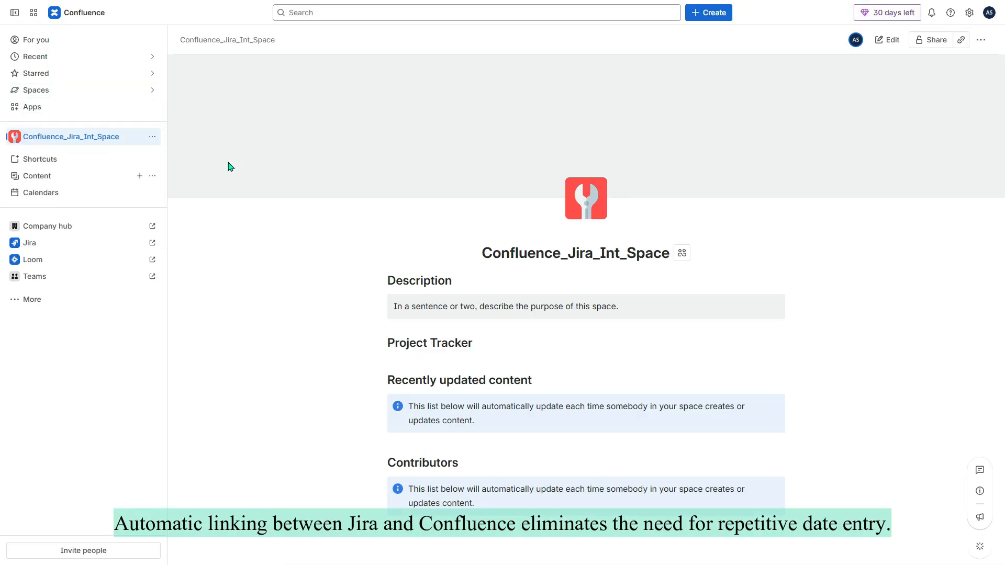
click(73, 218)
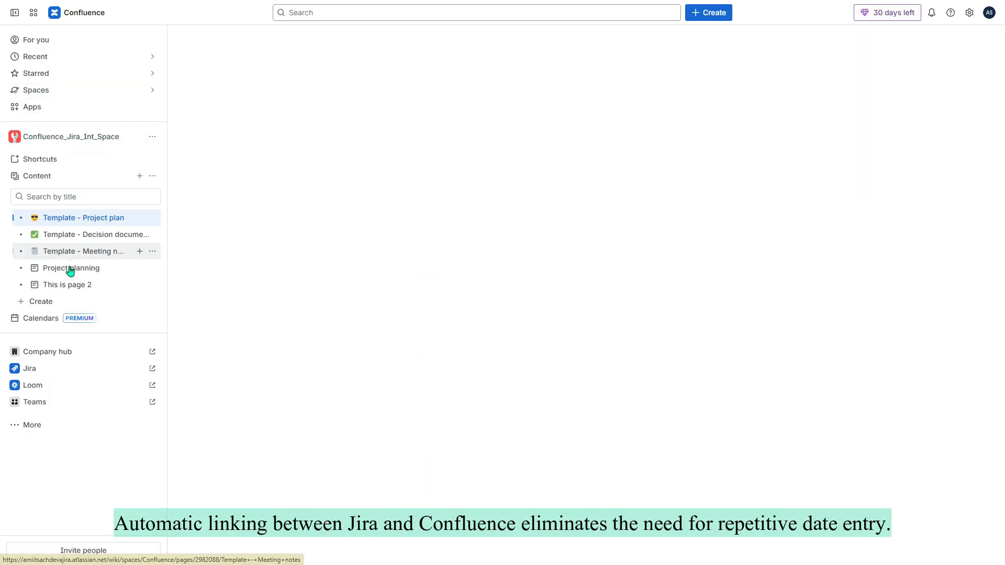
click(70, 269)
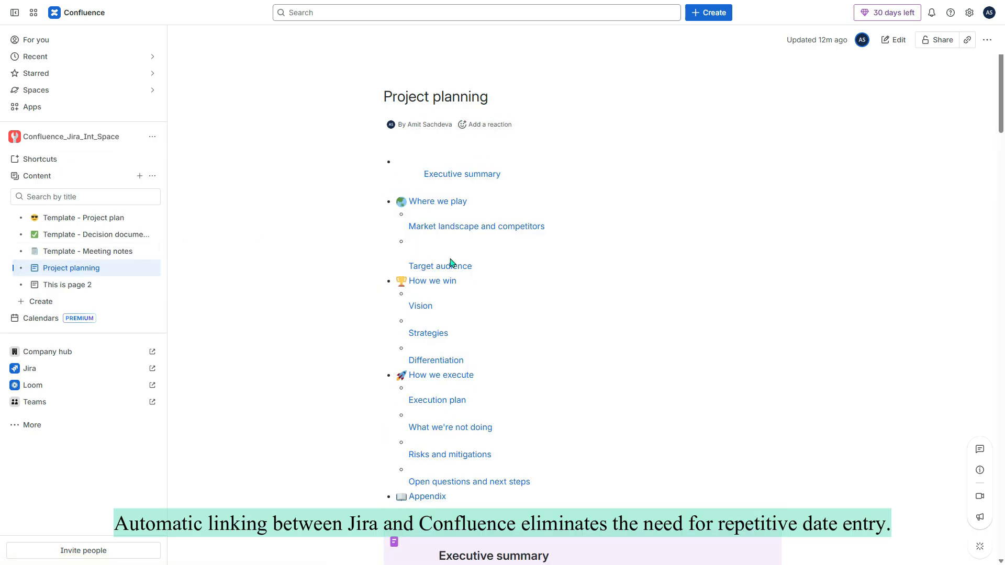
scroll(450, 262, down, 15)
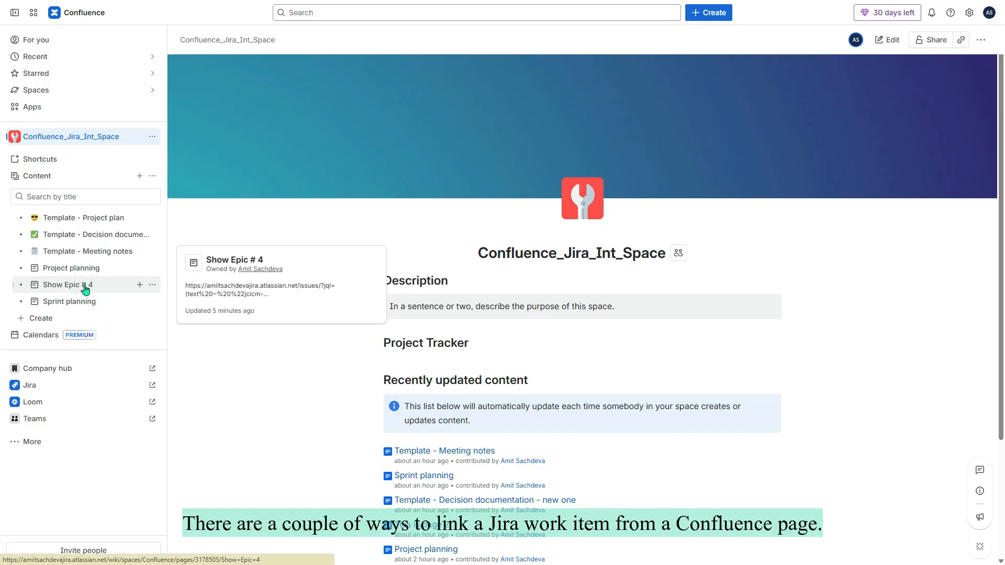
Edit the Show Epic # 4 page and retitle it 'Show Epic # 4 & 5'.
click(86, 289)
click(894, 41)
click(476, 128)
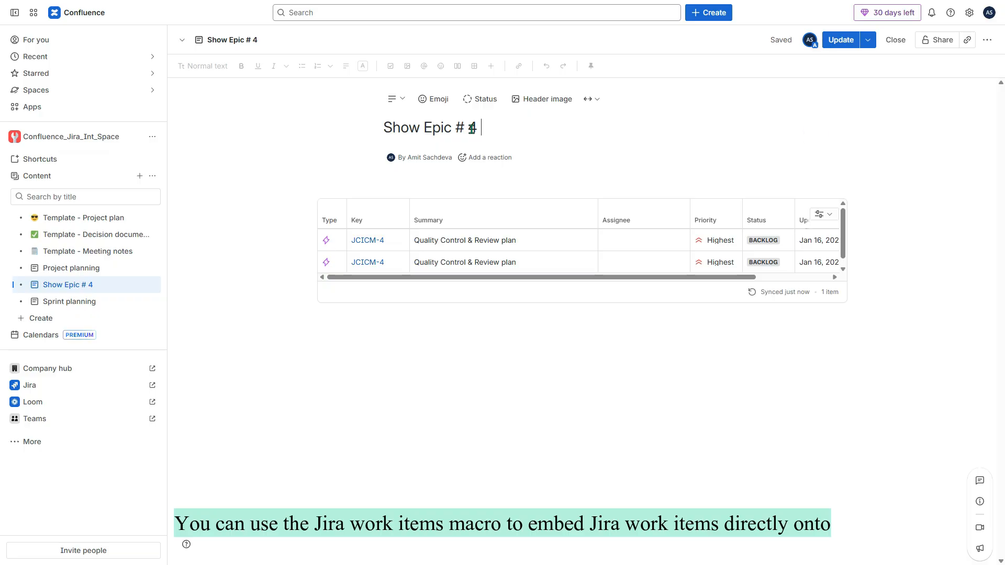
text(& 5)
key(Return)
On the line below the JCICM-4 table, use /jira to insert Jira work items.
click(331, 344)
key(BackSpace)
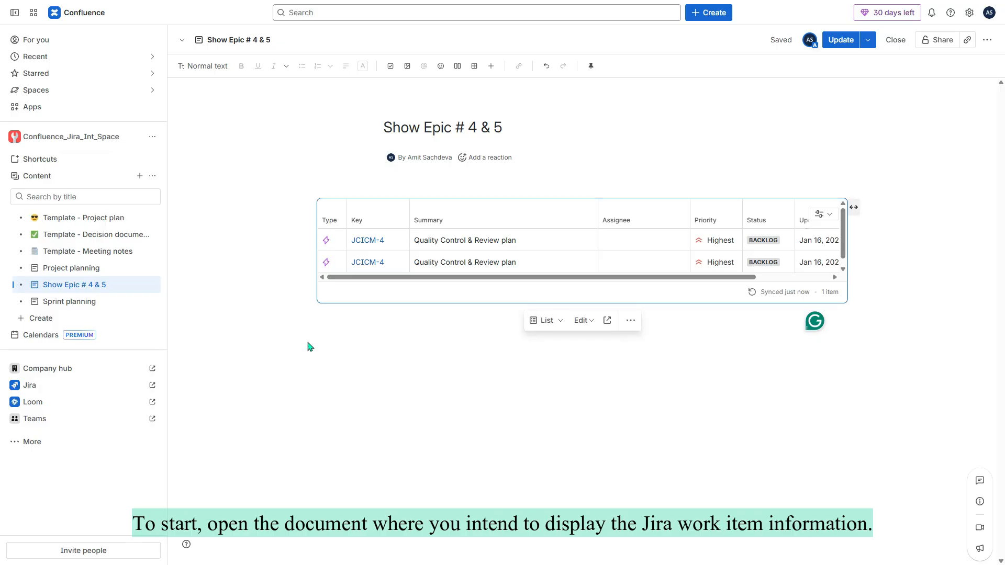
click(322, 333)
key(BackSpace)
key(Return)
text(/)
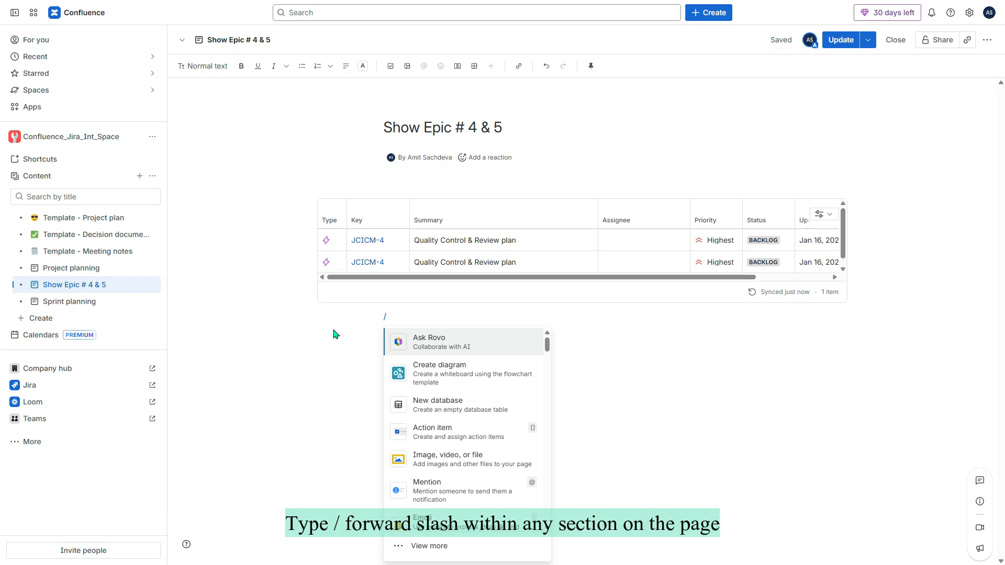
text(jira)
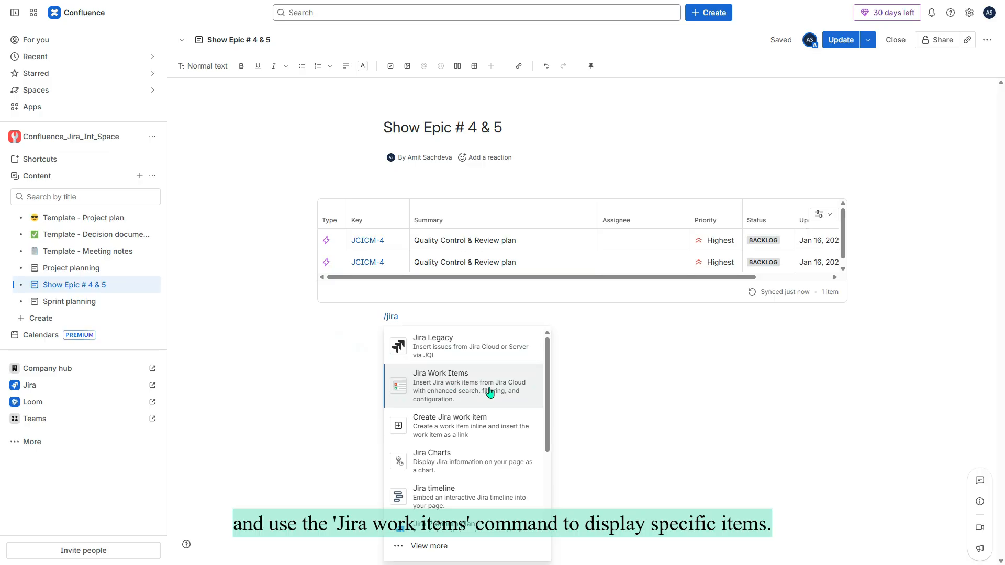
click(469, 390)
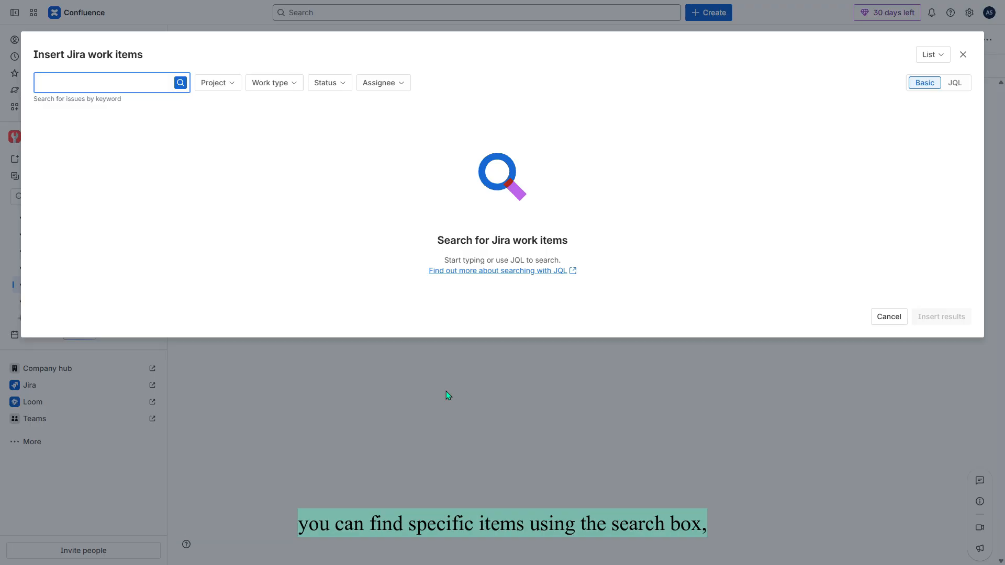
Insert epic JCICM-5 from the Jira_Conf_Int_Co_managed project as a table, then publish.
click(217, 83)
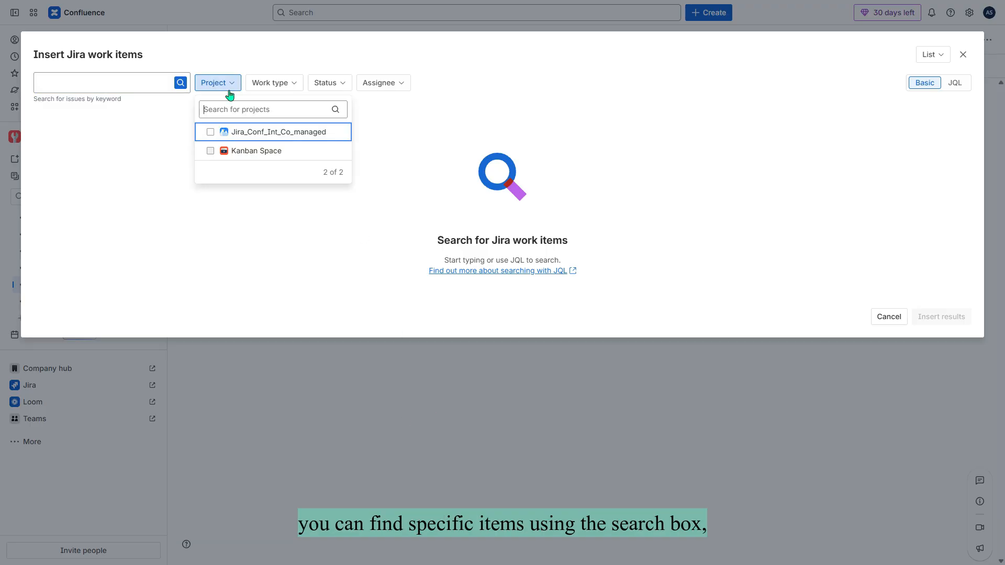
click(209, 131)
click(400, 85)
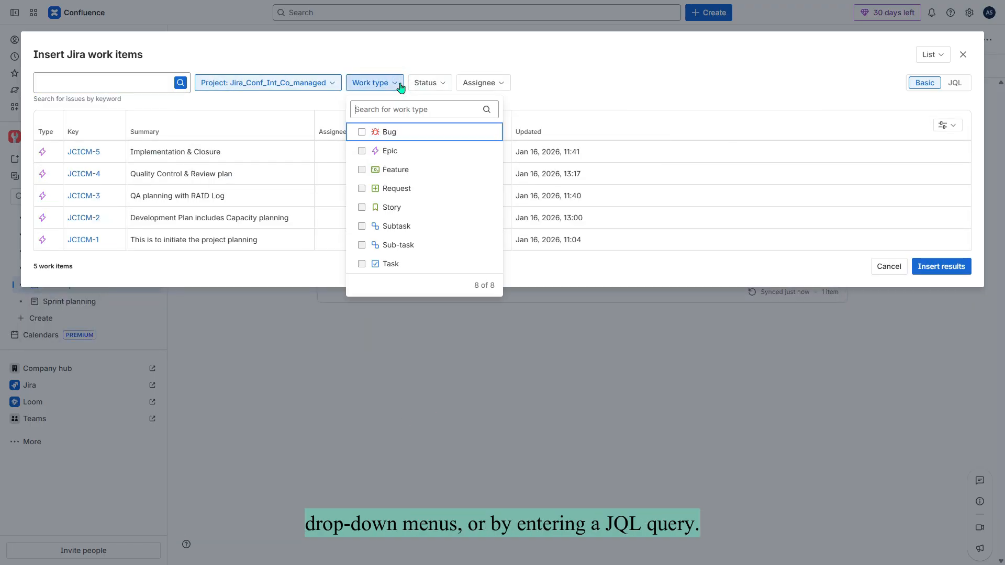
click(362, 150)
click(124, 80)
click(124, 80)
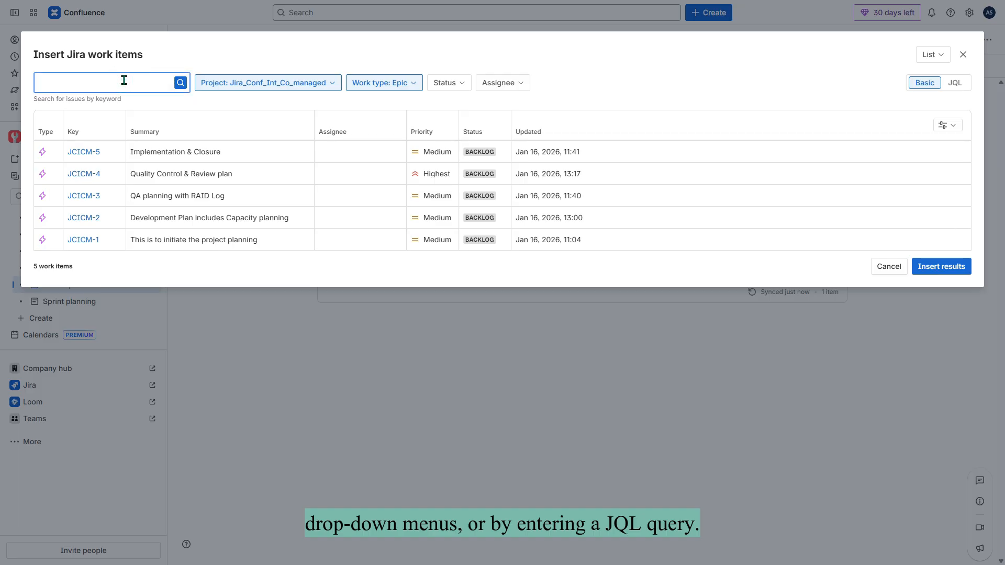
text(jcicm-5)
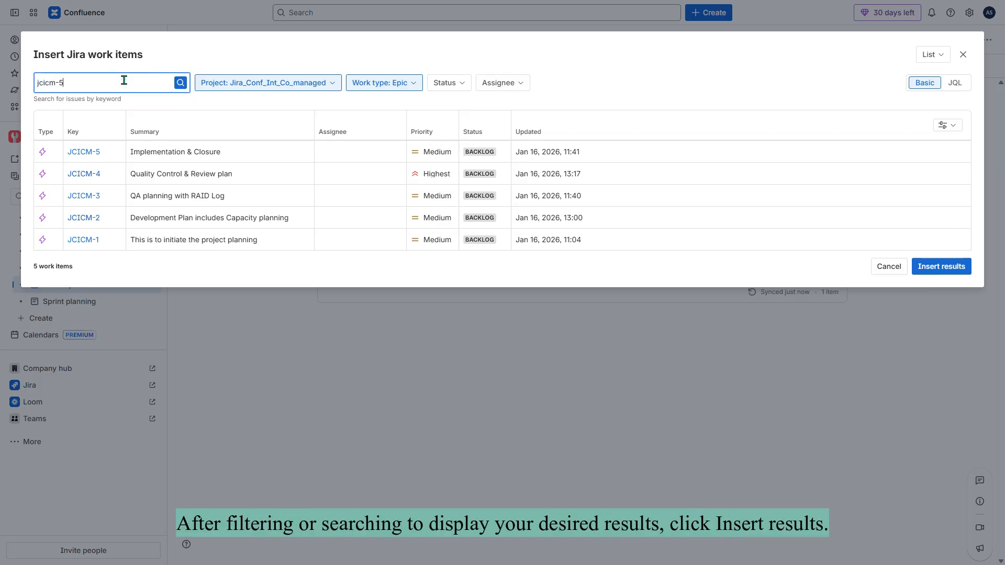
click(180, 82)
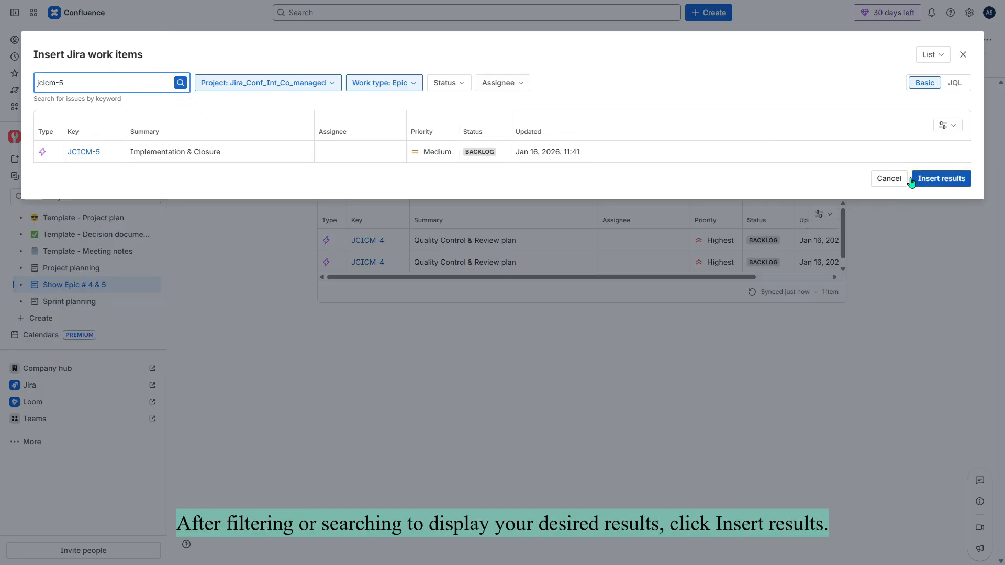
click(934, 179)
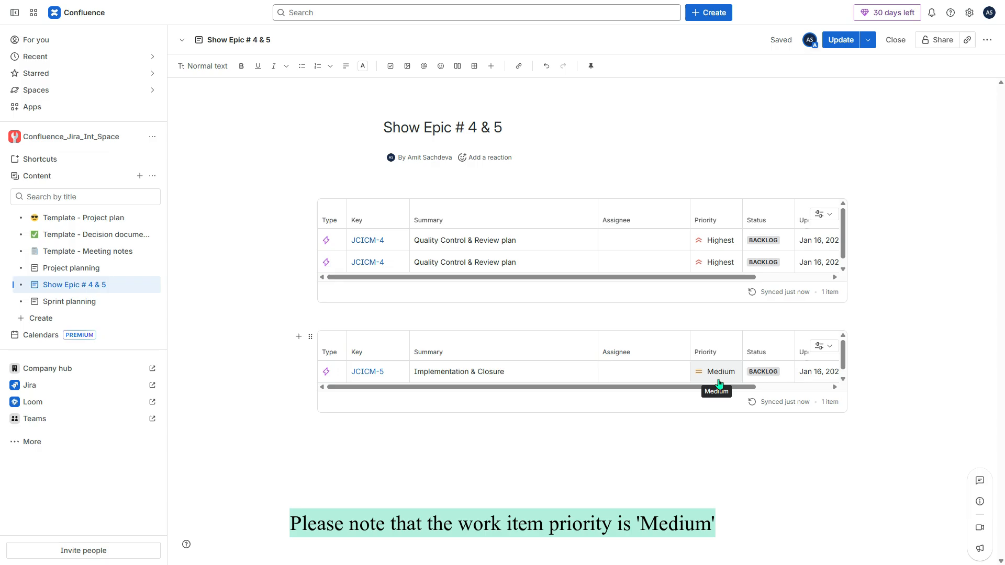
click(844, 40)
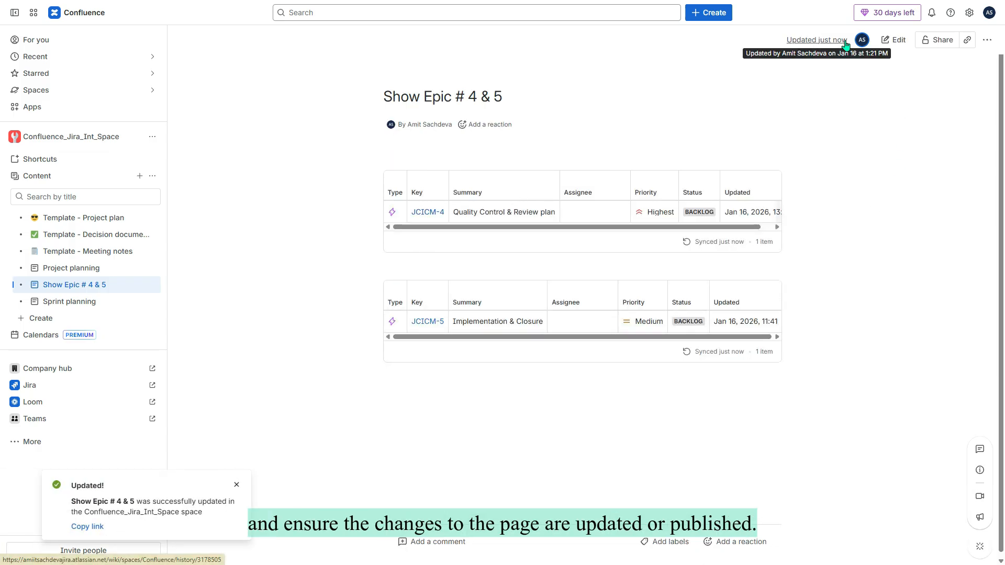
Open JCICM-5 in Jira and change its priority to Lowest.
click(428, 322)
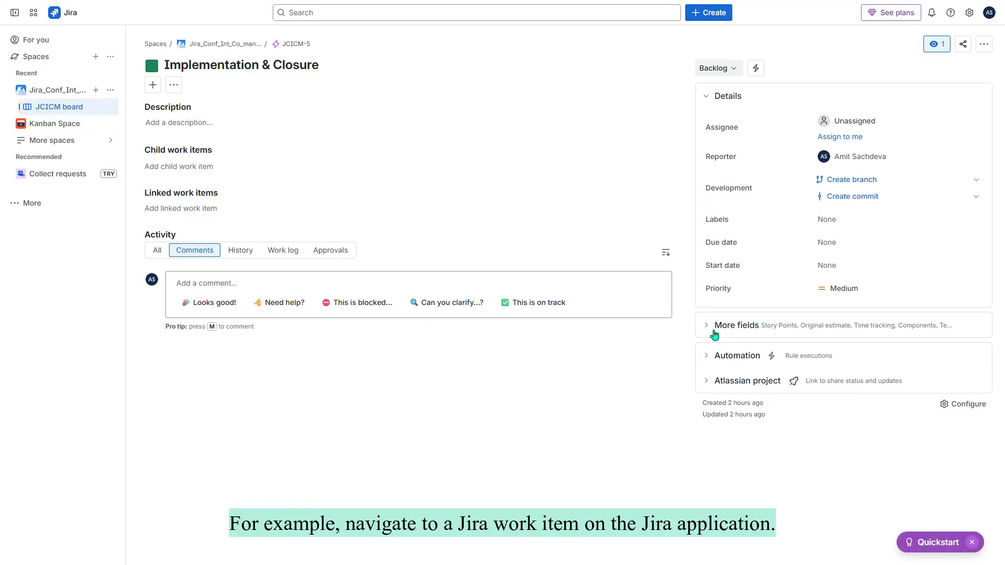
click(851, 288)
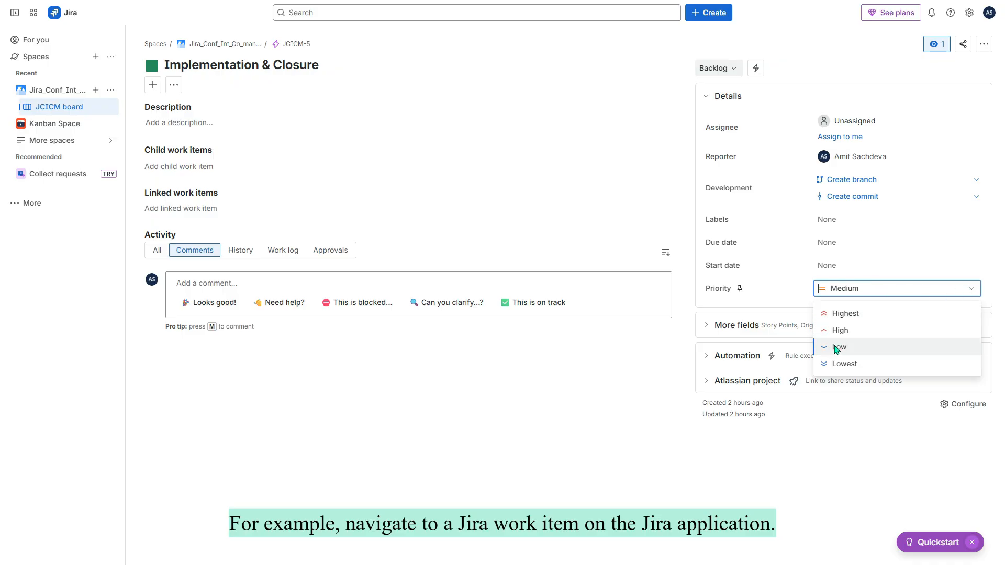
click(839, 363)
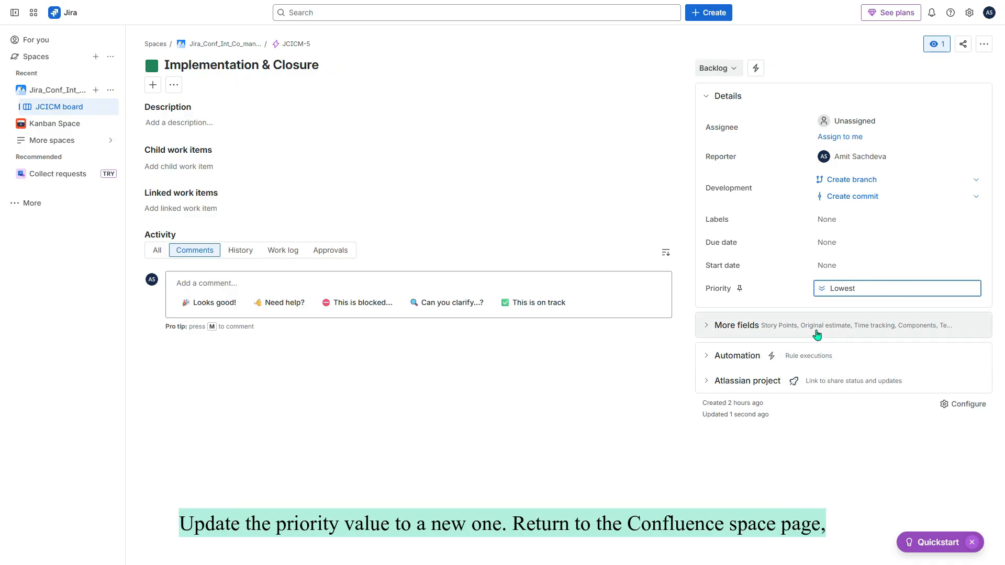
Switch back to Confluence and bring up the Spaces list.
click(34, 12)
click(74, 92)
click(90, 90)
Open Show Epic # 4 & 5 in Confluence_Jira_Int_Space and follow its JCICM-5 key to Jira.
click(217, 152)
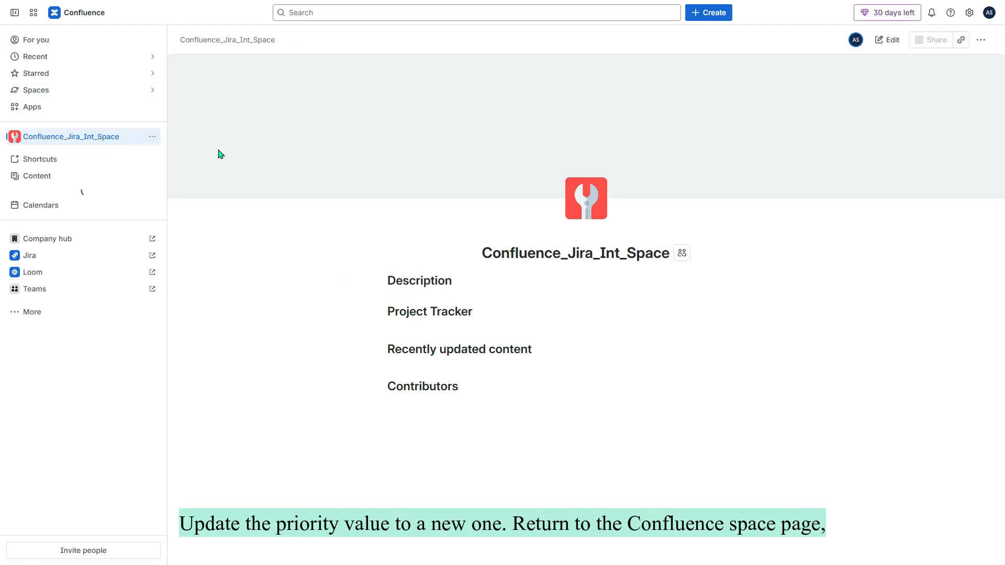
click(77, 287)
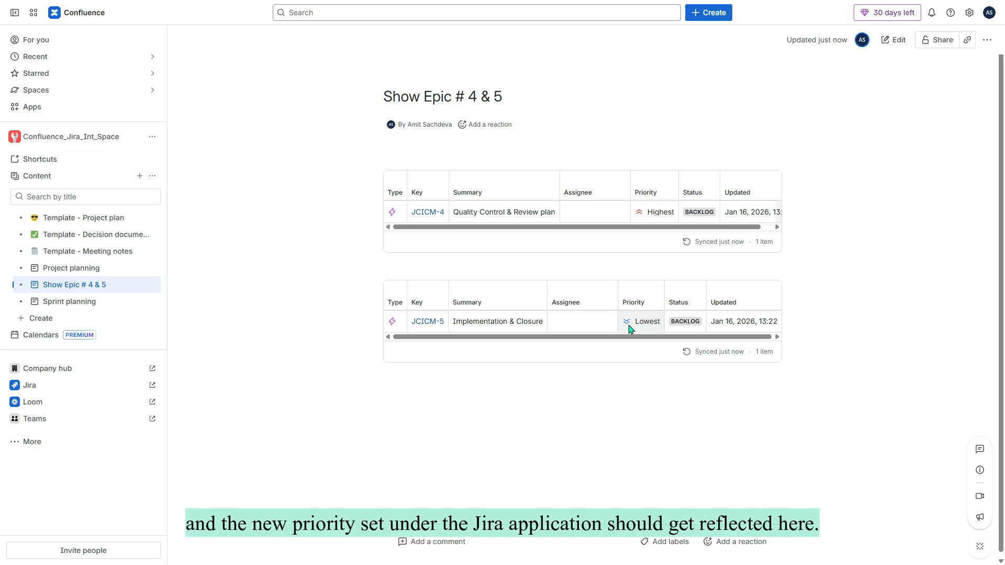
click(424, 327)
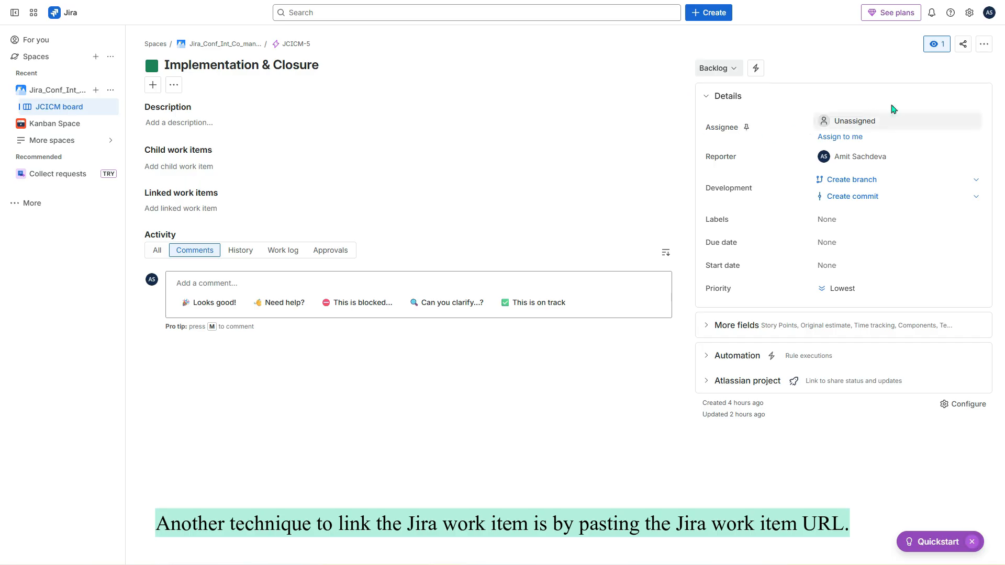
Copy JCICM-5's work-item link and reopen the Show Epic # 4 & 5 page in Confluence.
click(963, 47)
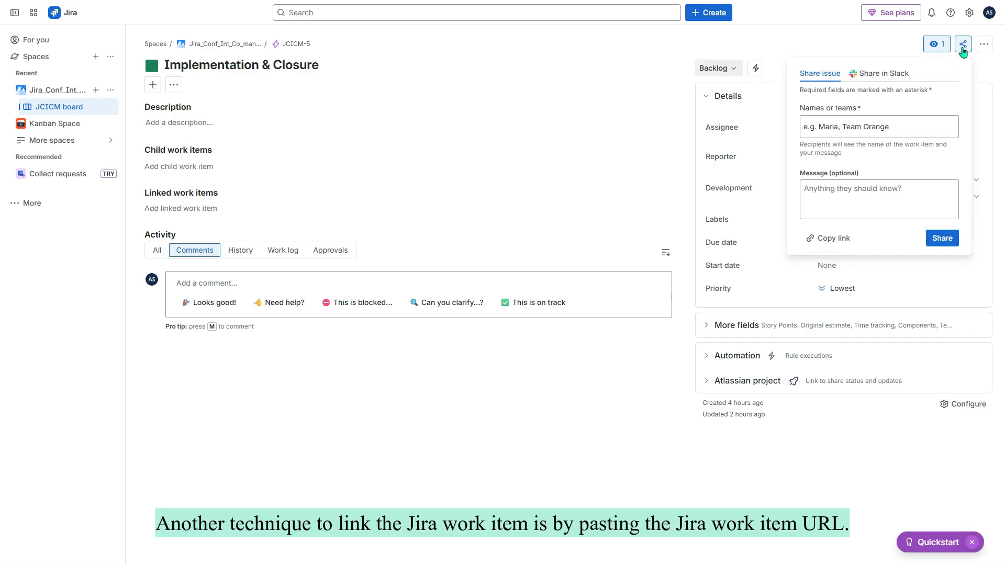
click(834, 239)
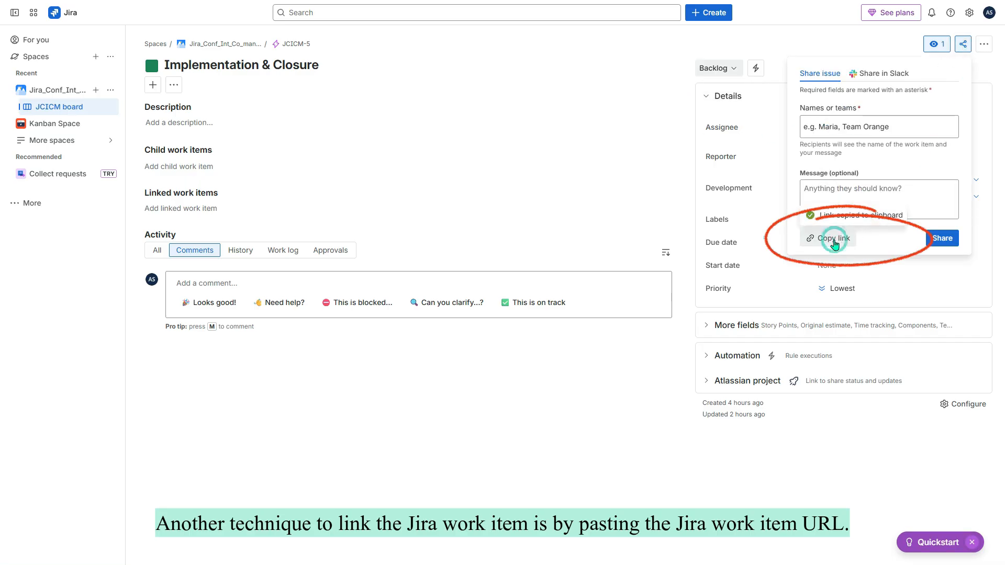
click(33, 14)
click(74, 93)
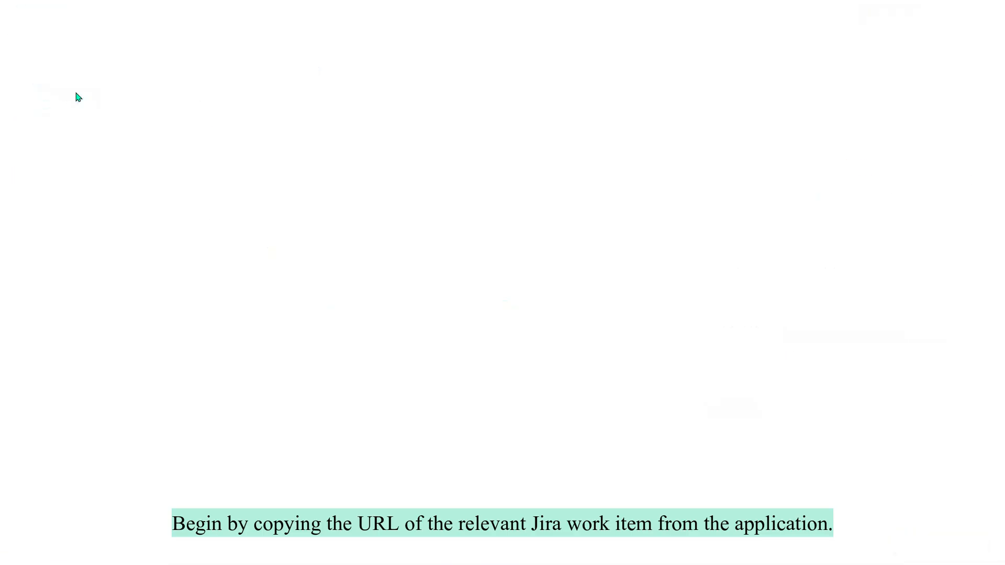
click(79, 287)
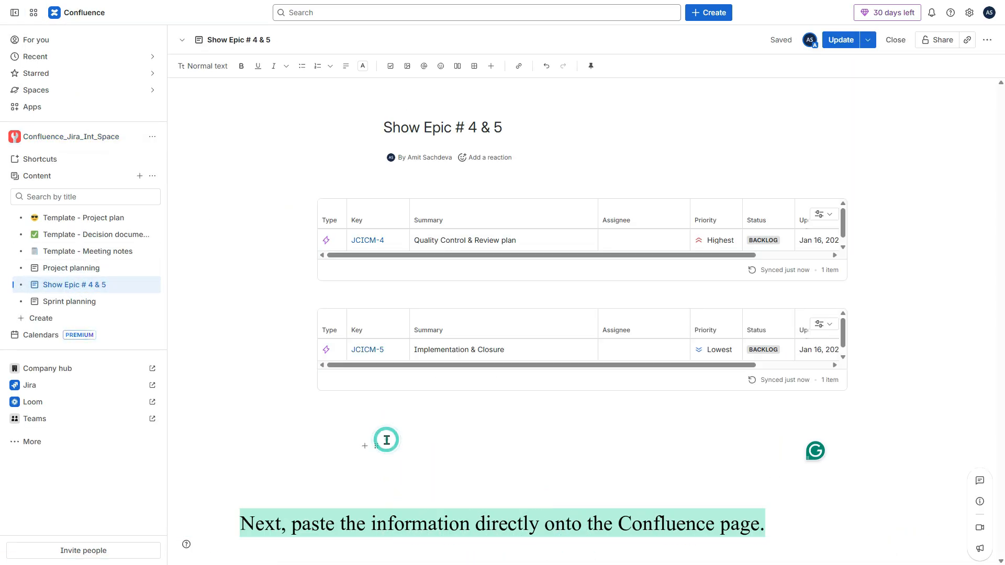
Paste the JCICM-5 link as an inline smart link on the empty line below the tables.
right_click(387, 442)
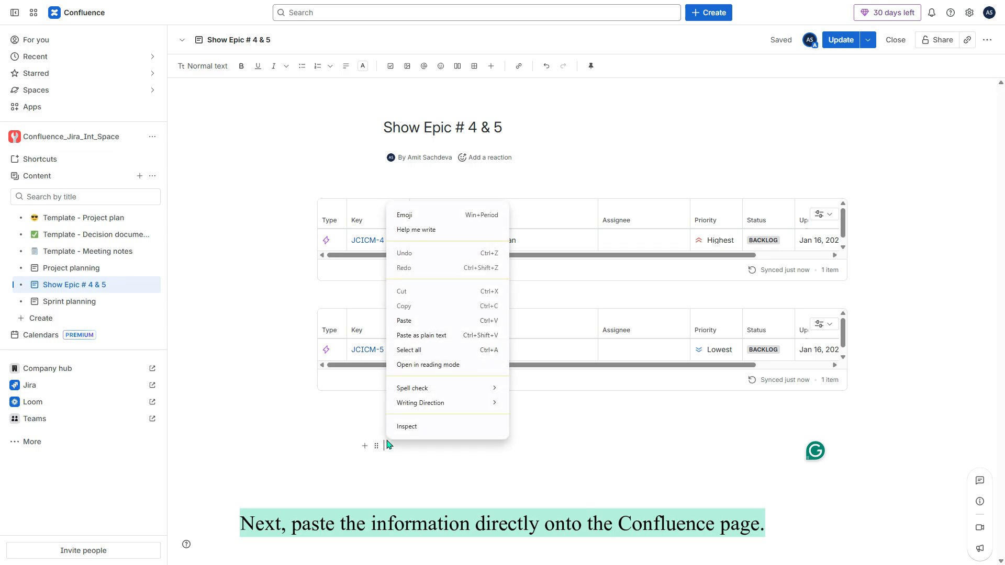
click(421, 323)
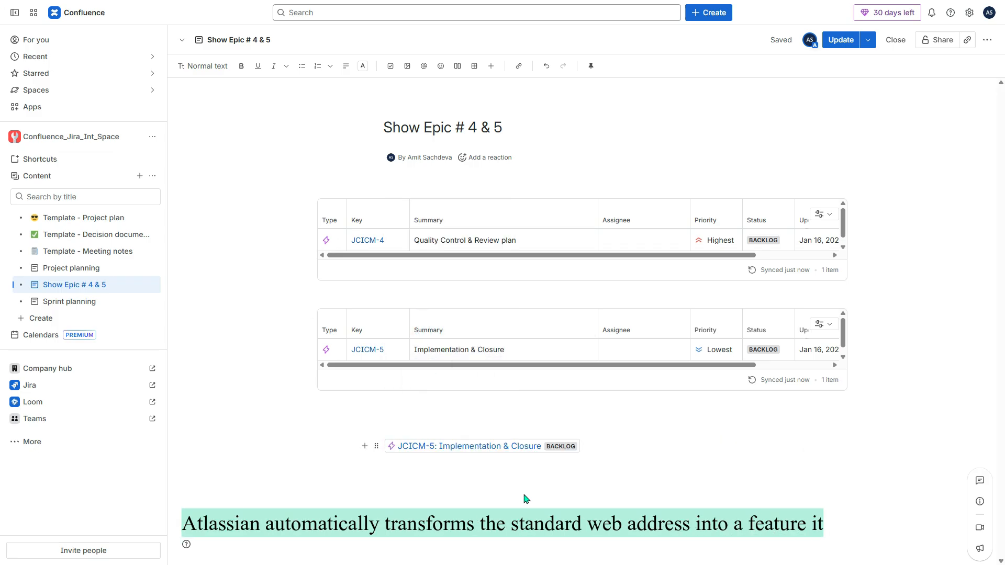
key(Return)
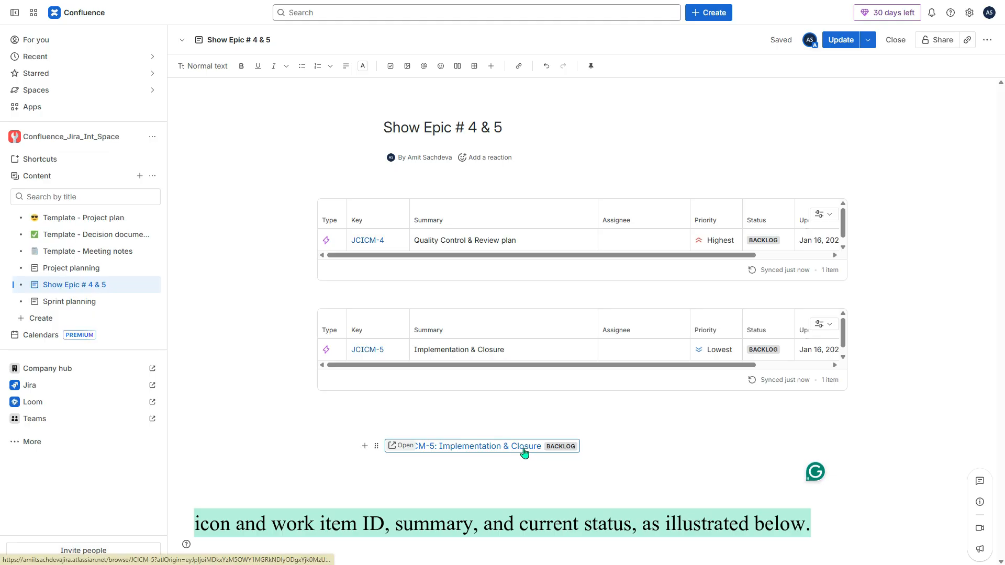
Publish the page, open JCICM-5 from its smart link, then browse all templates for a new page.
click(836, 46)
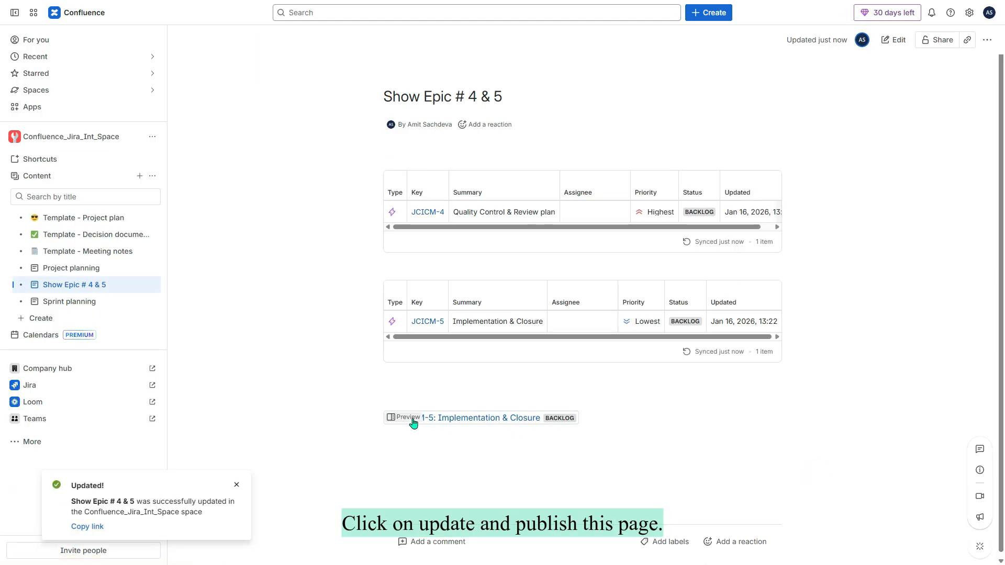
click(439, 419)
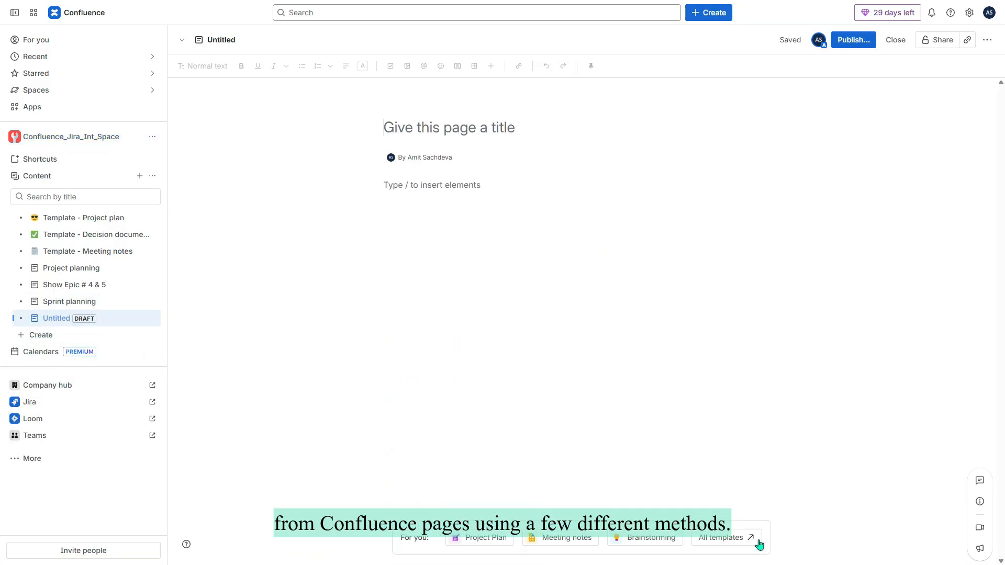
click(764, 543)
Apply the 90-day plan template to the new draft and title it '90 Days plan'.
click(976, 135)
click(976, 135)
scroll(968, 298, down, 7)
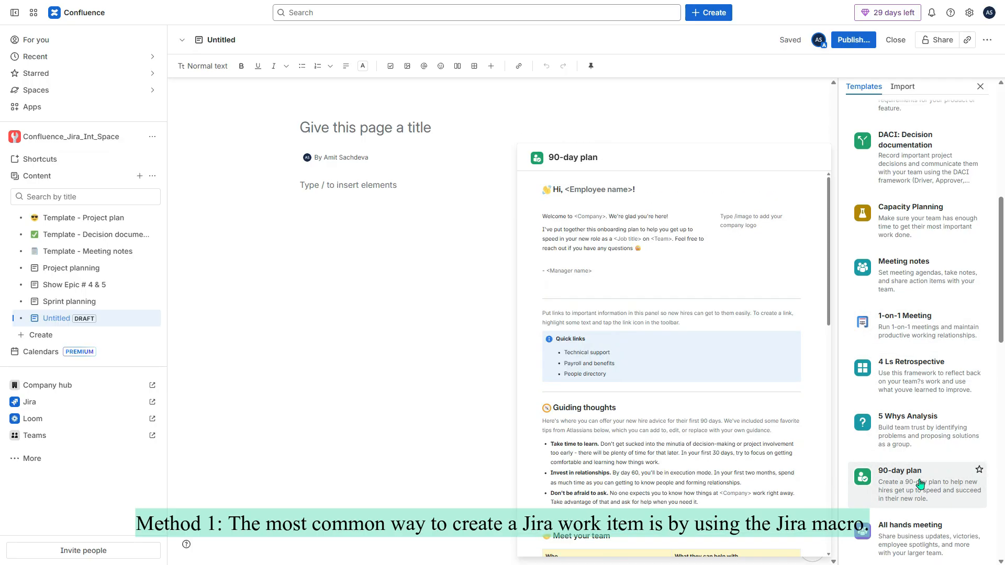
click(923, 494)
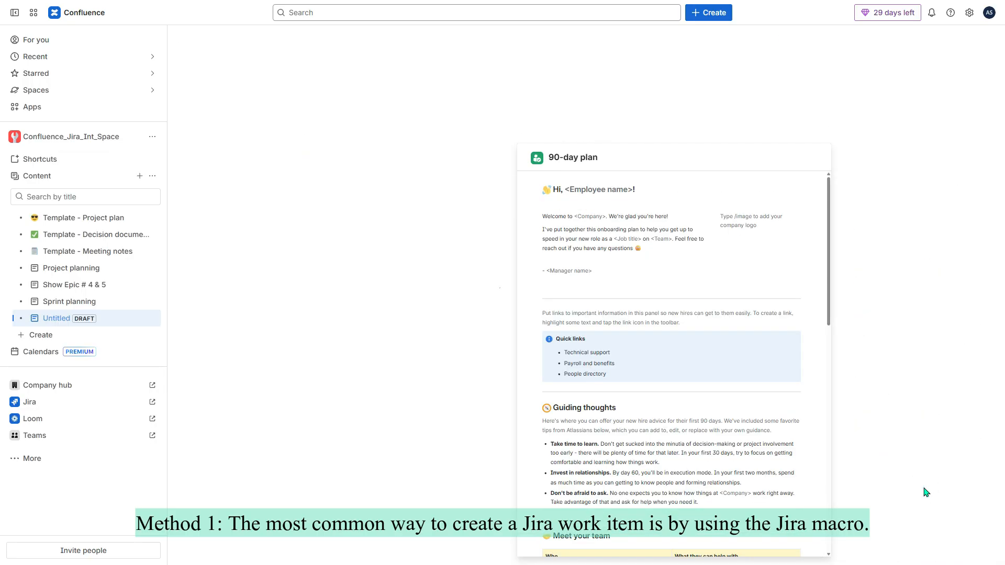
click(422, 130)
text(90 Days pla)
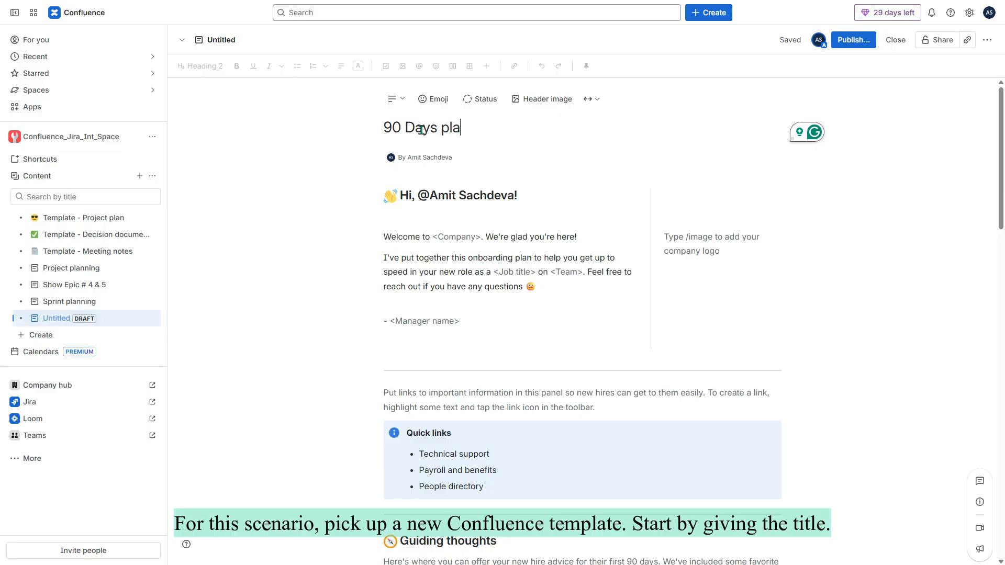
scroll(514, 312, down, 15)
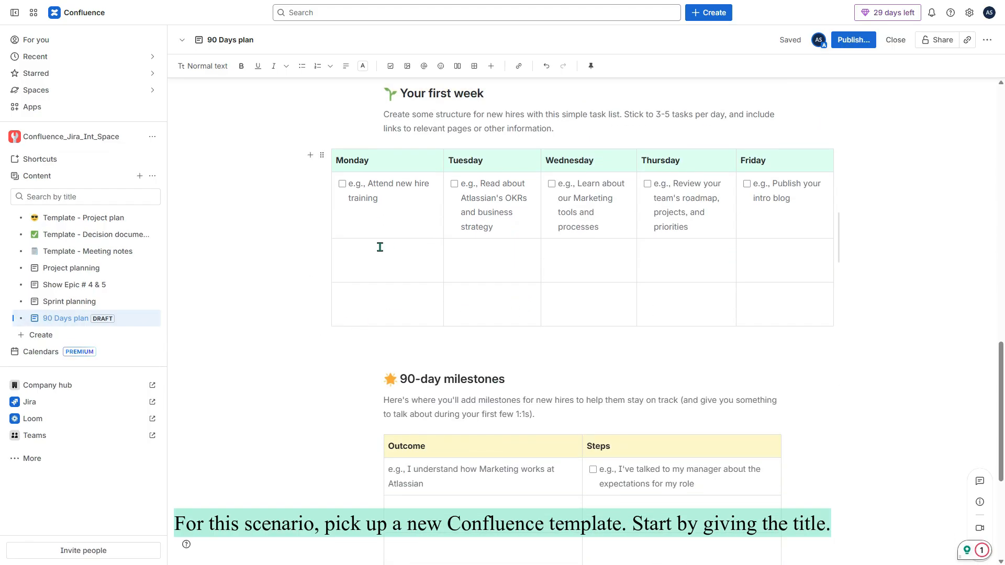
click(369, 247)
From the Monday cell, start a Jira Story summarised 'This is a 90 Days retrospective plan'.
text(/)
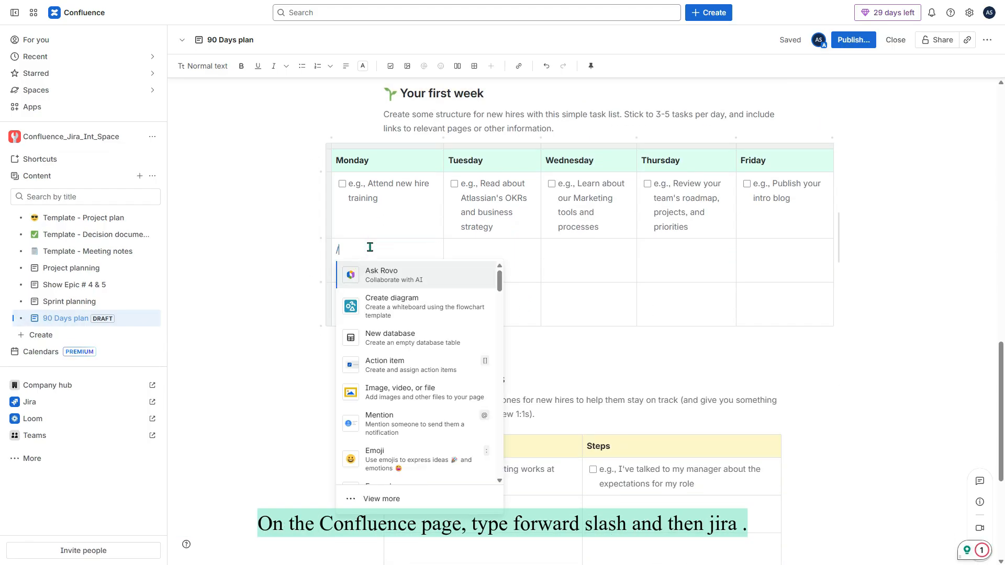
text(jira)
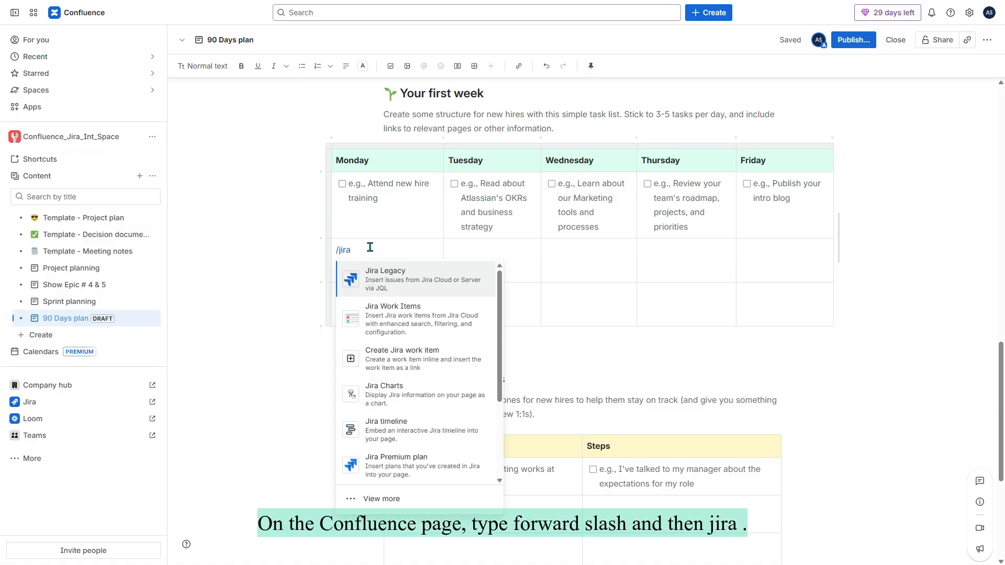
click(414, 361)
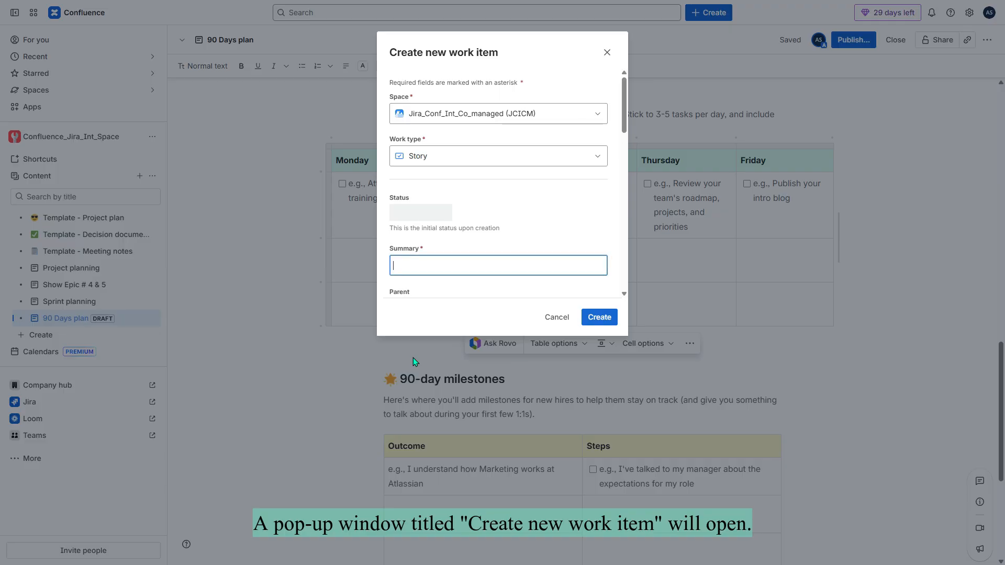
click(603, 160)
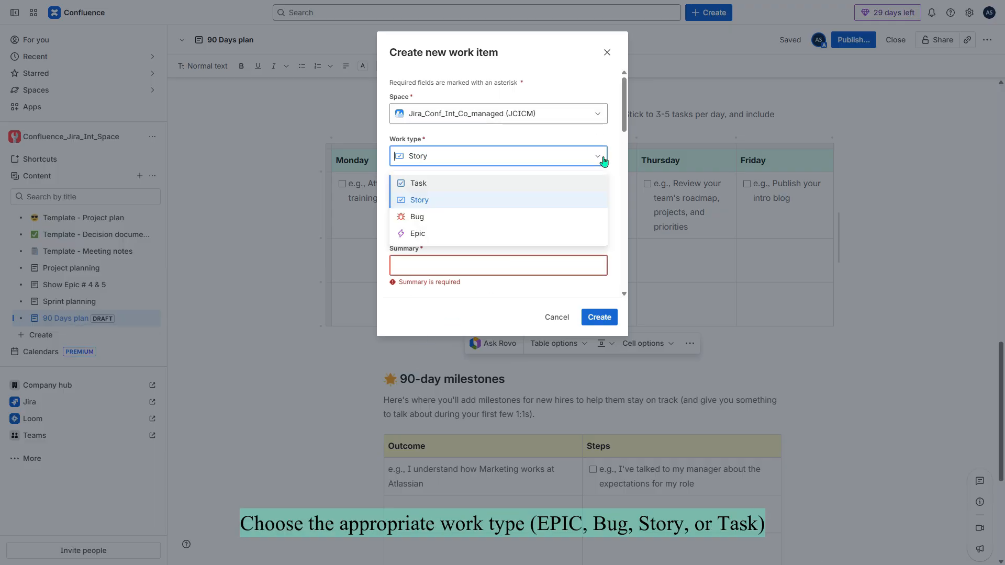
click(603, 159)
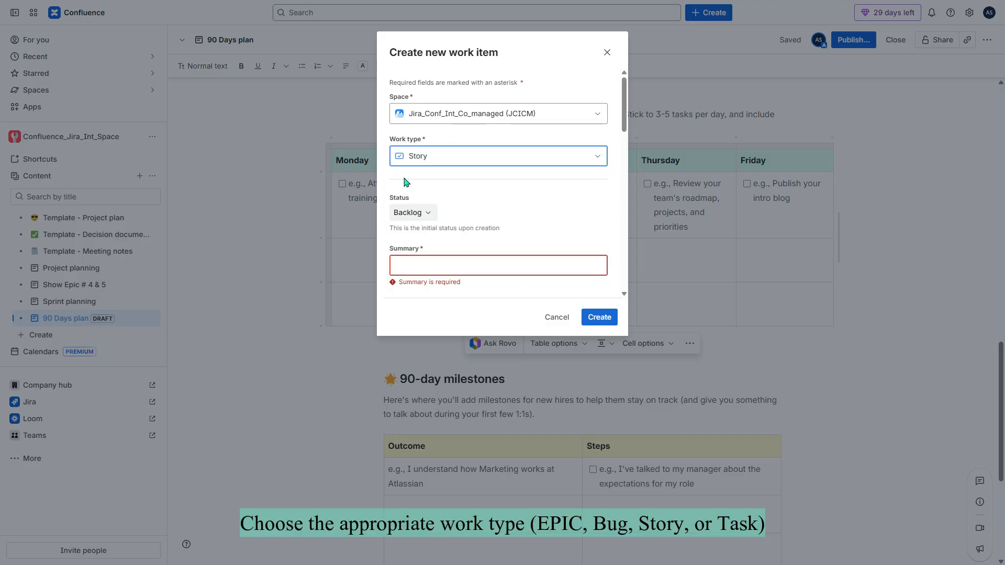
click(485, 270)
scroll(485, 270, down, 2)
text(This is a 90 Days retrospective plan)
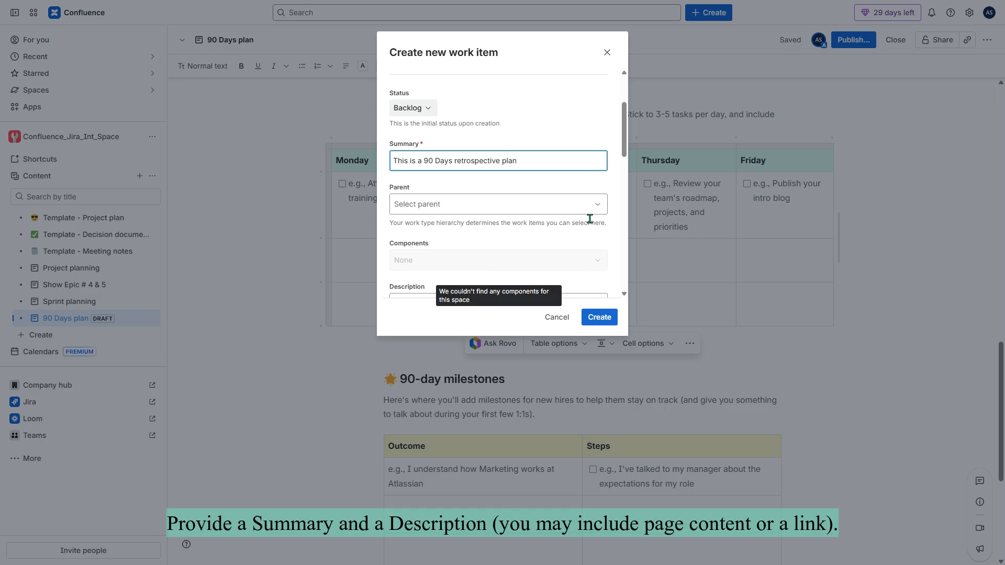
scroll(587, 221, down, 1)
Set parent JCICM-3, add a description for all team members, and create JCICM-6 inline.
click(596, 160)
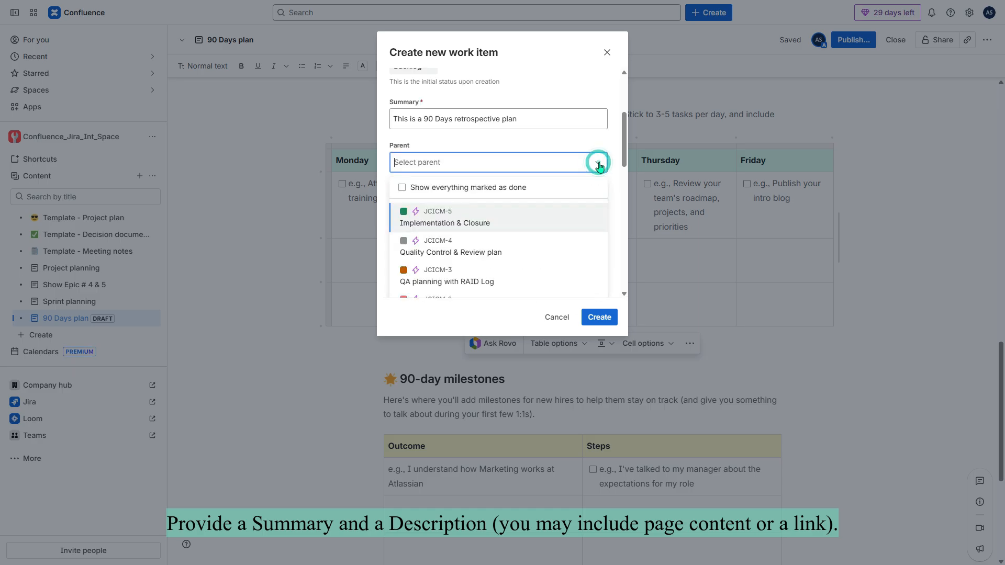
click(441, 277)
click(440, 269)
text(This will go to all team members.)
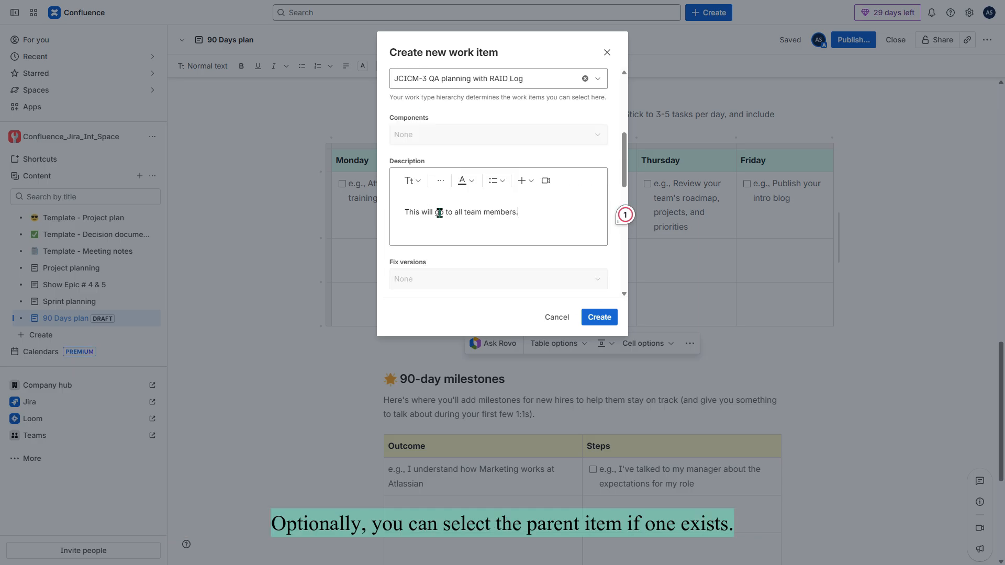
click(602, 317)
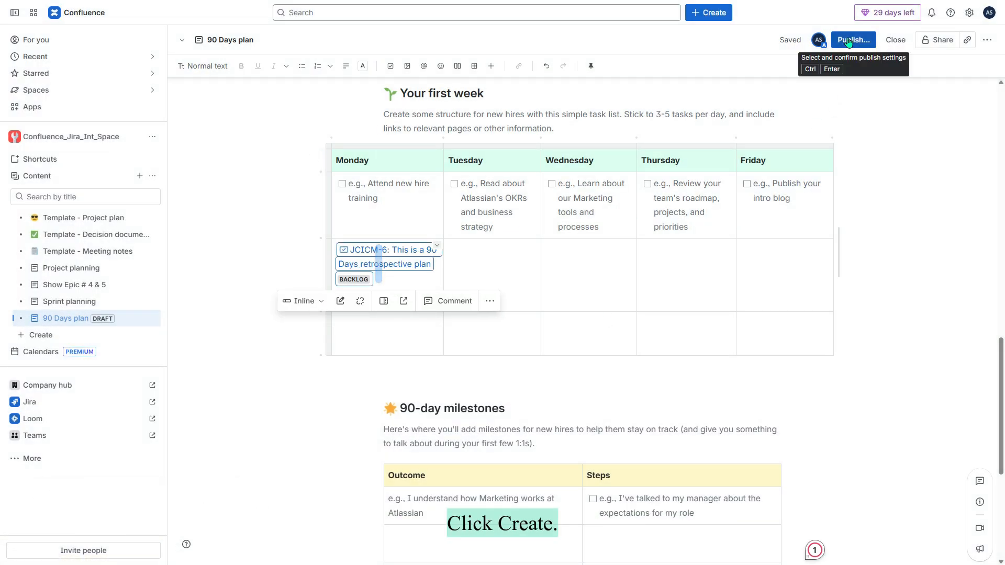
Publish the 90 Days plan page and open its JCICM-6 work item link in Jira.
click(849, 42)
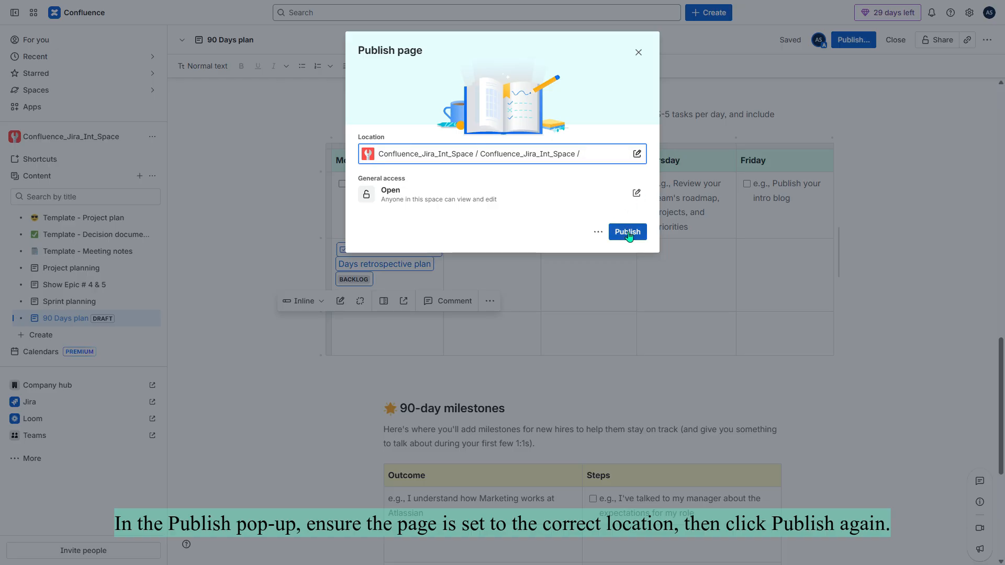
click(627, 234)
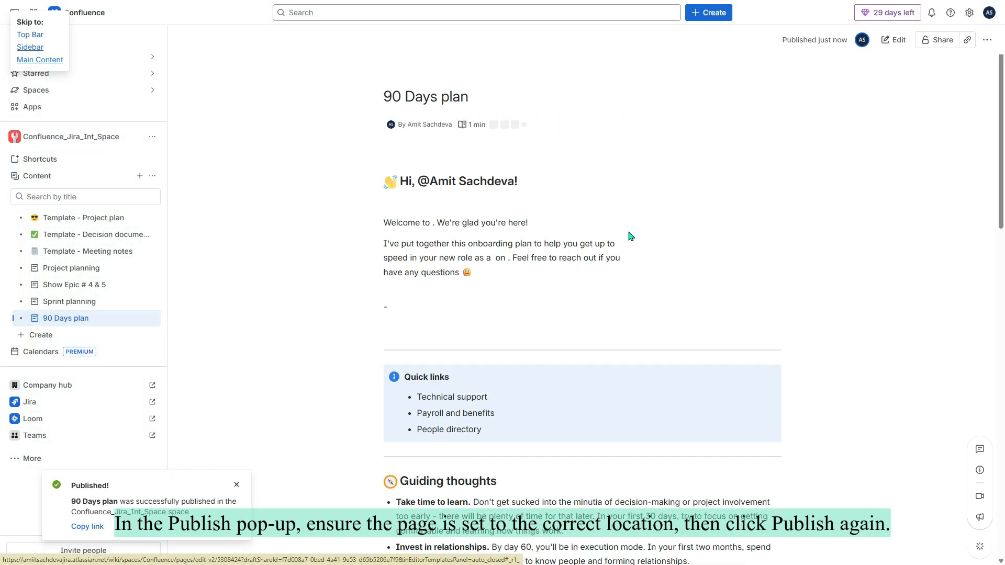
scroll(628, 234, down, 15)
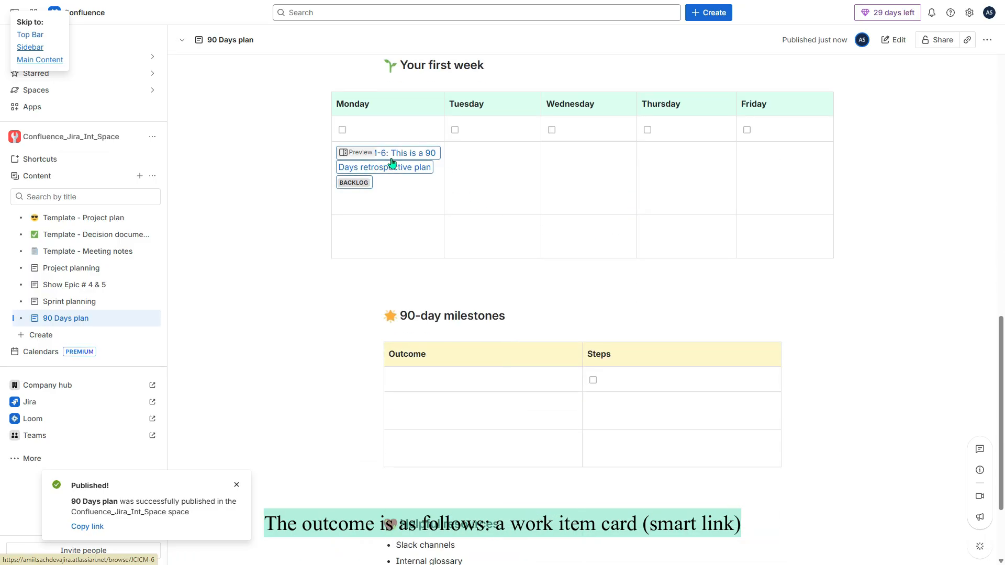
click(392, 163)
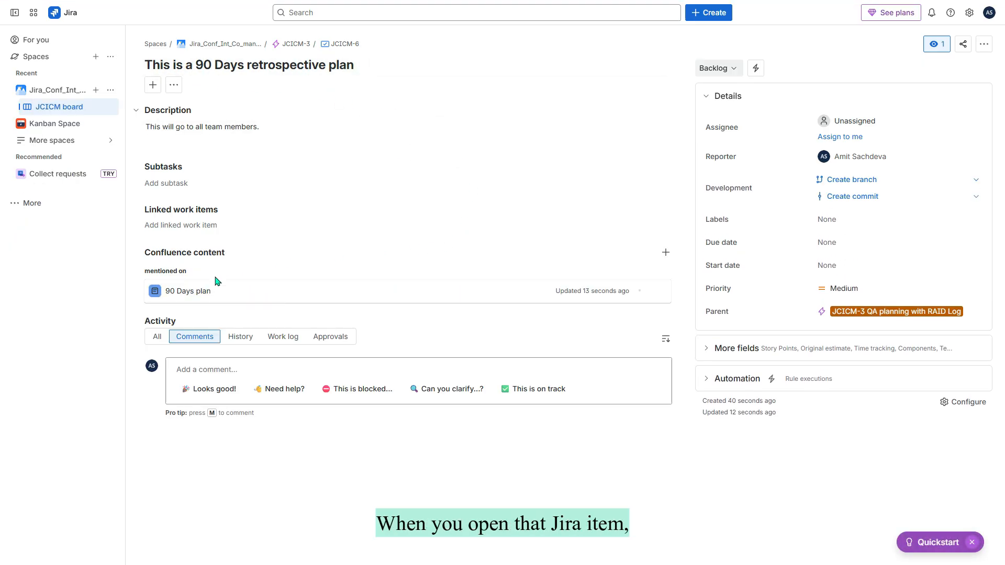
Check that JCICM-6's Confluence content section lists the 90 Days plan page.
mouse_move(192, 297)
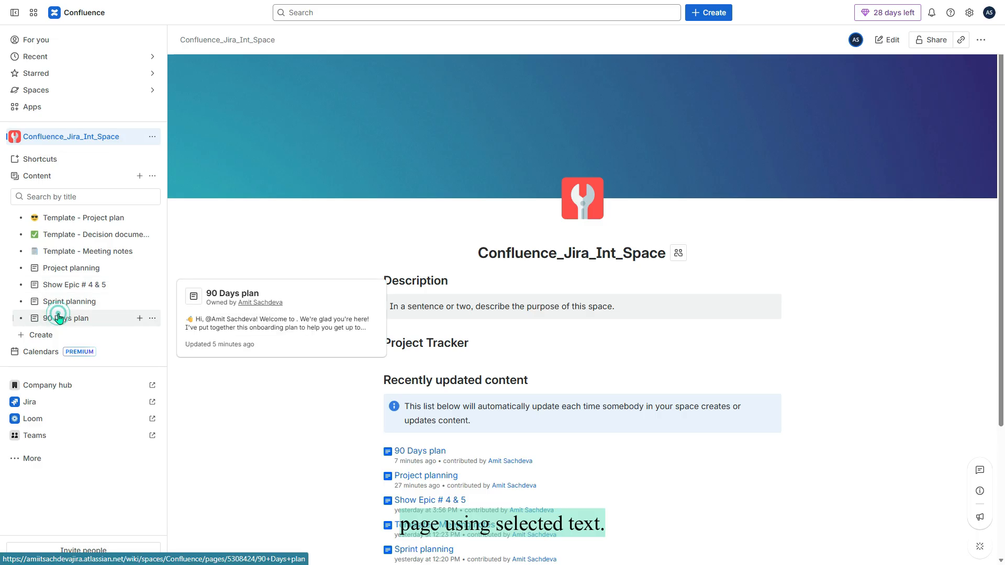
Create Task JCICM-17 from the word 'Daily' in the Meet your team table, with parent JCICM-2.
click(57, 318)
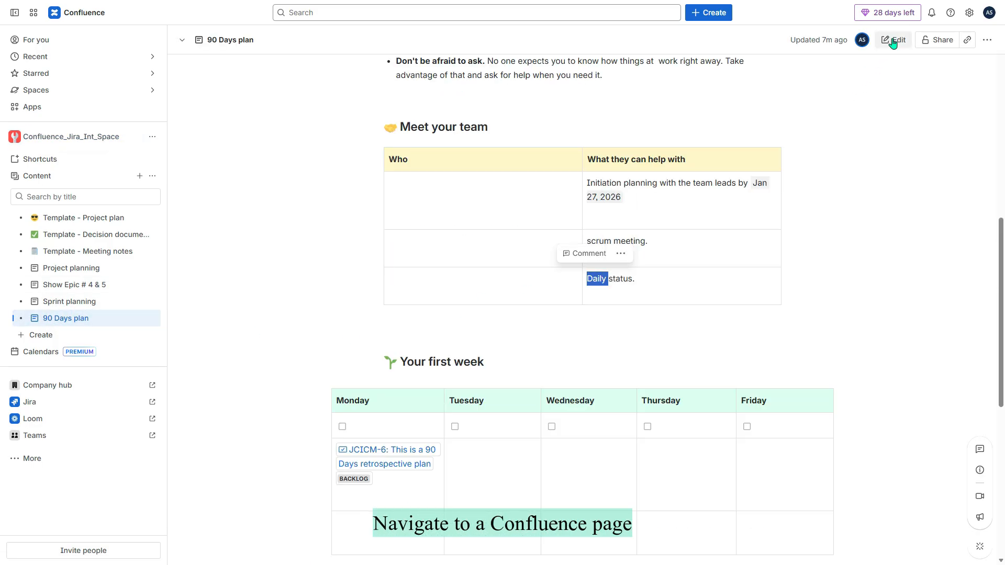
click(893, 41)
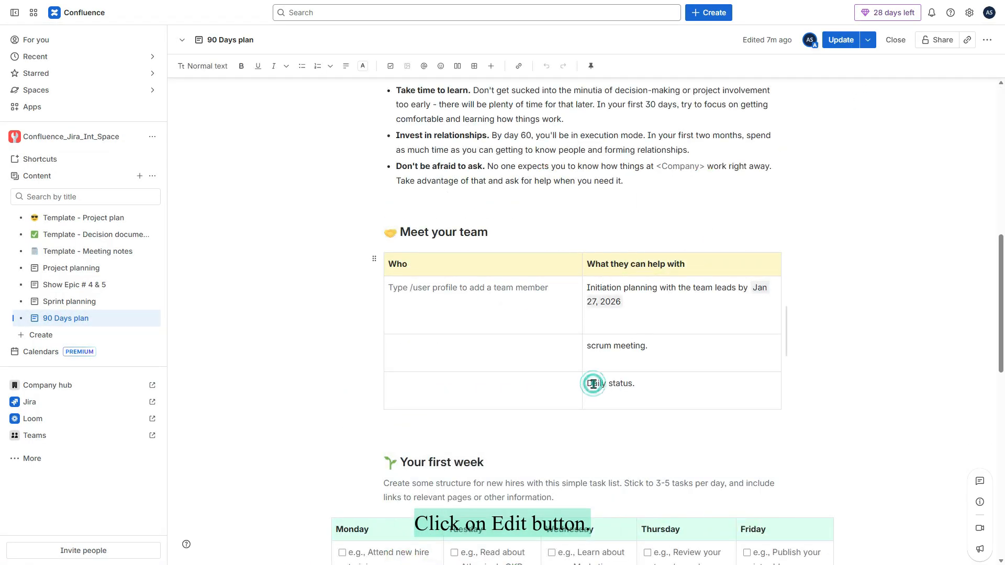
double_click(595, 383)
click(707, 359)
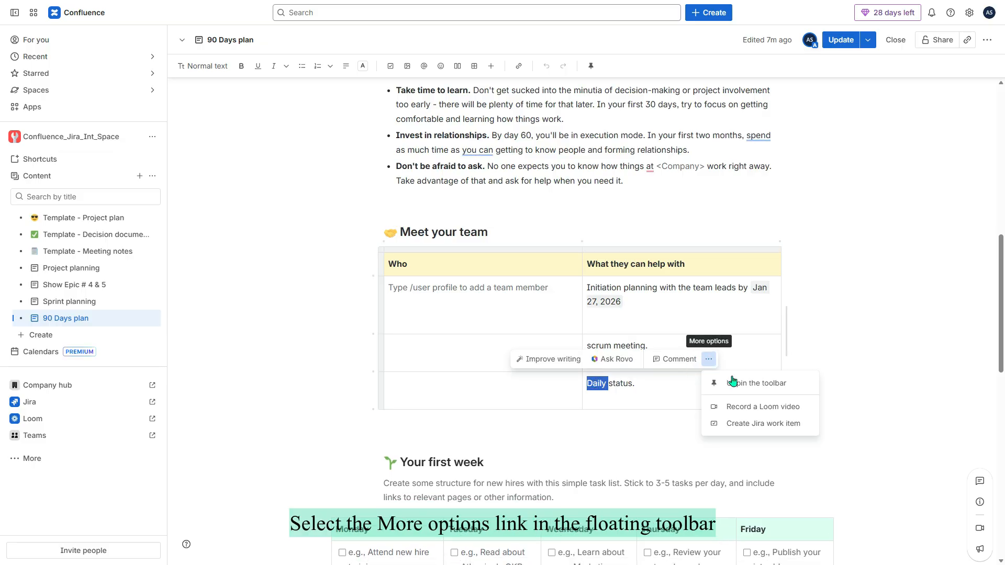
click(755, 425)
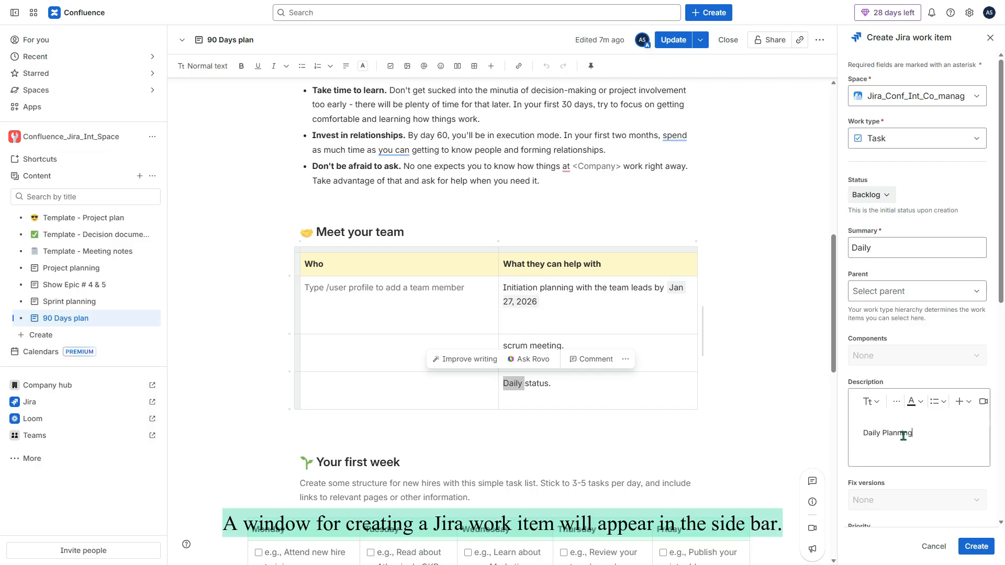
click(982, 297)
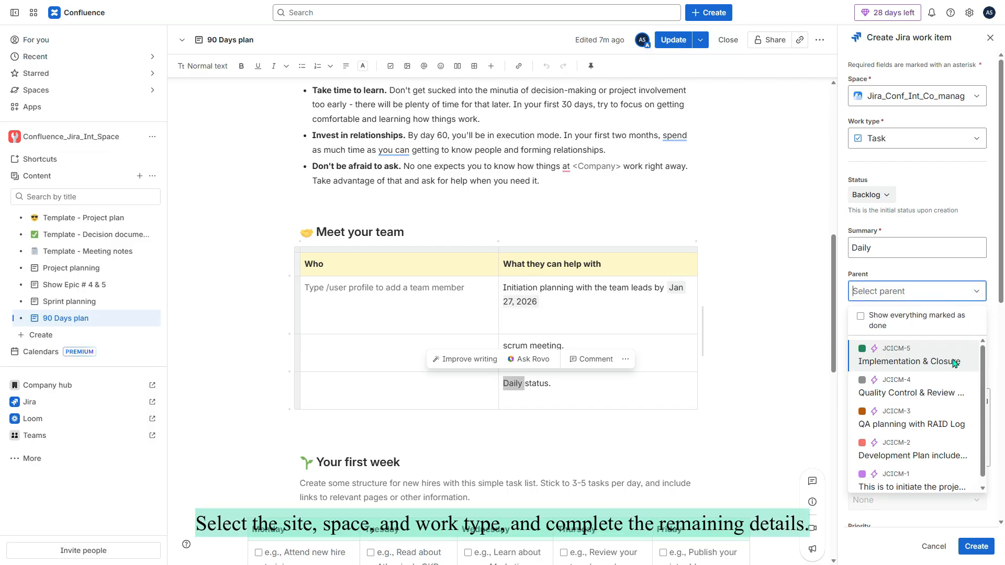
click(913, 450)
click(974, 548)
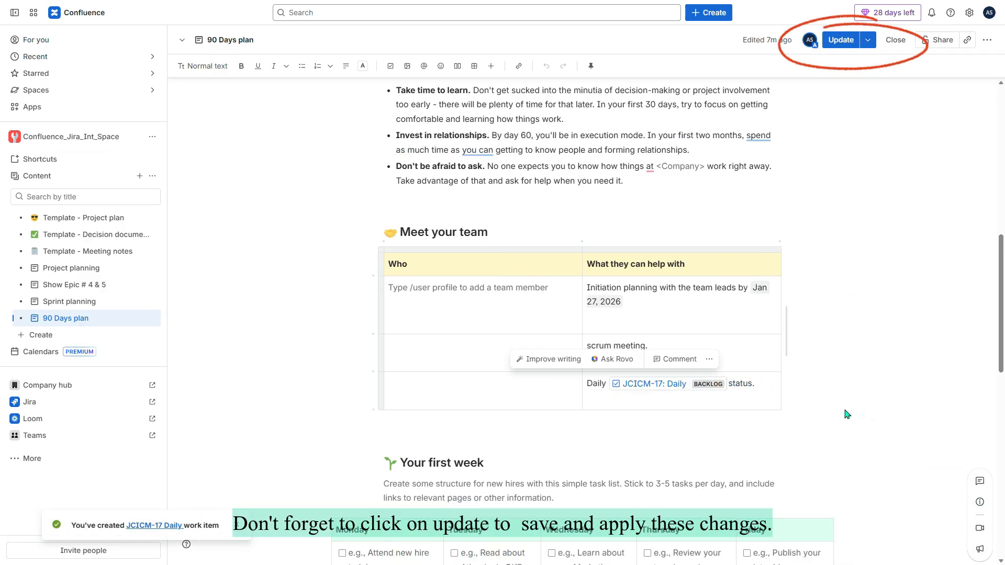
Publish the 90 Days plan changes and open the JCICM-17 Daily smart link in Jira.
click(841, 39)
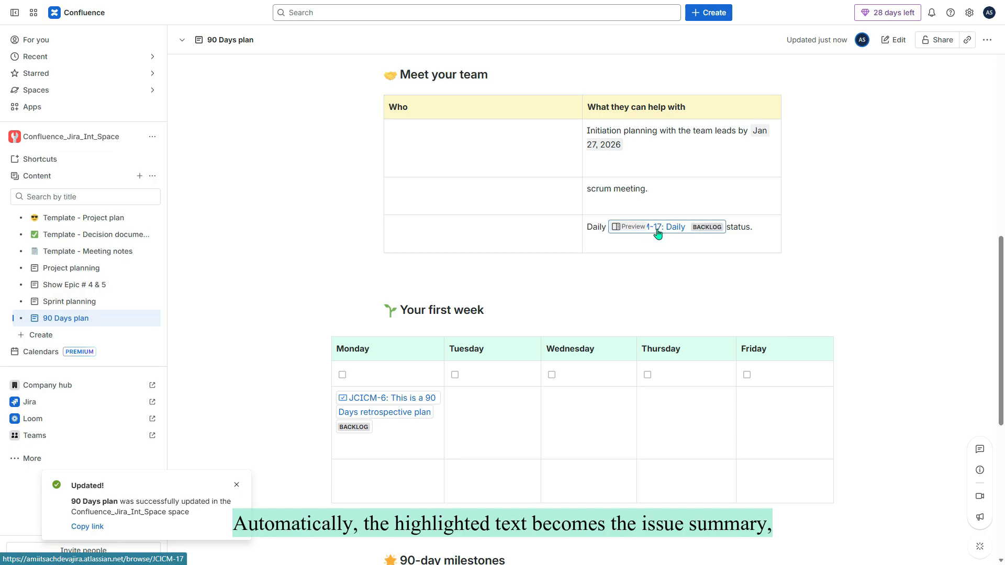
mouse_move(657, 232)
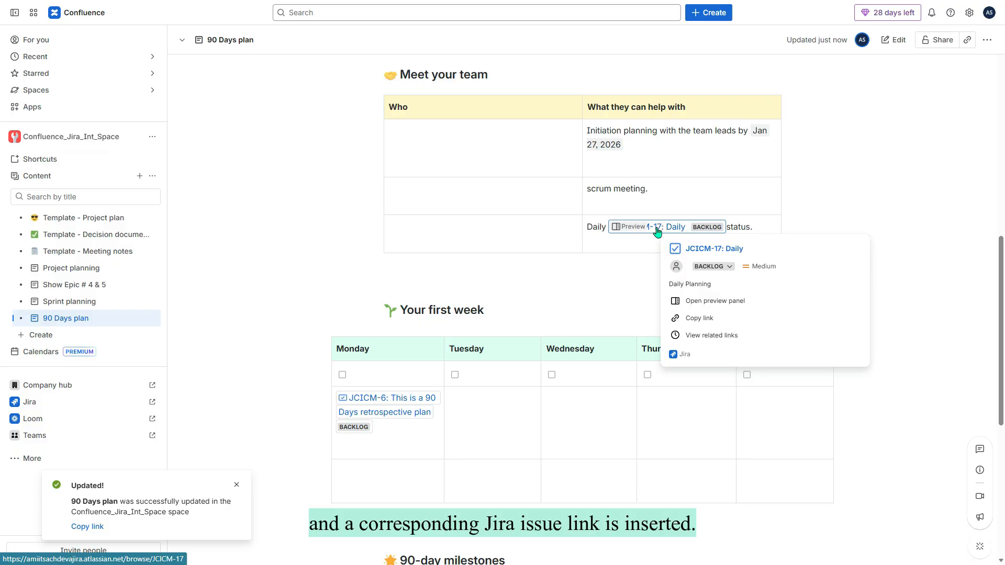
click(658, 232)
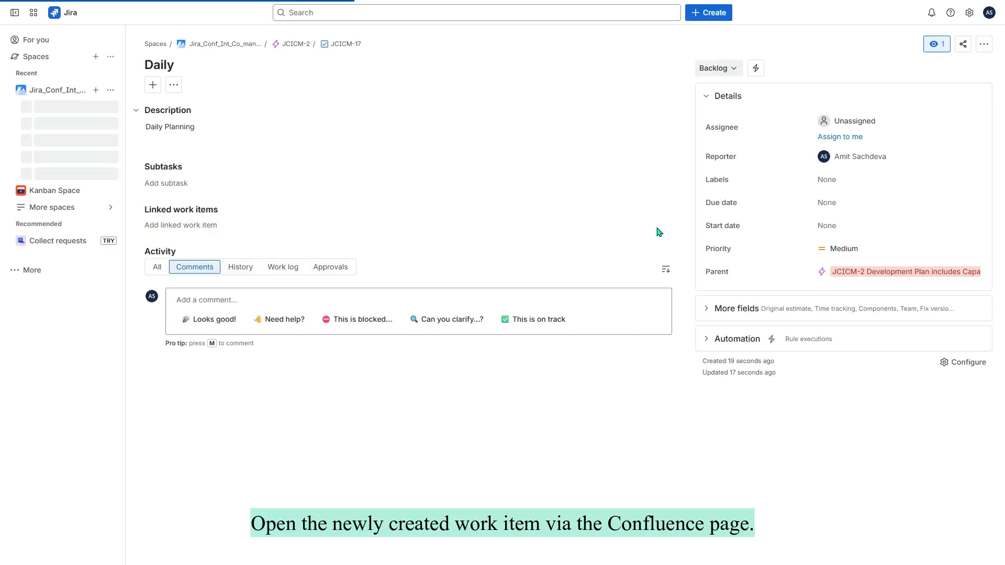
Open the JCICM board's backlog and scroll down to the new Daily work item.
click(217, 45)
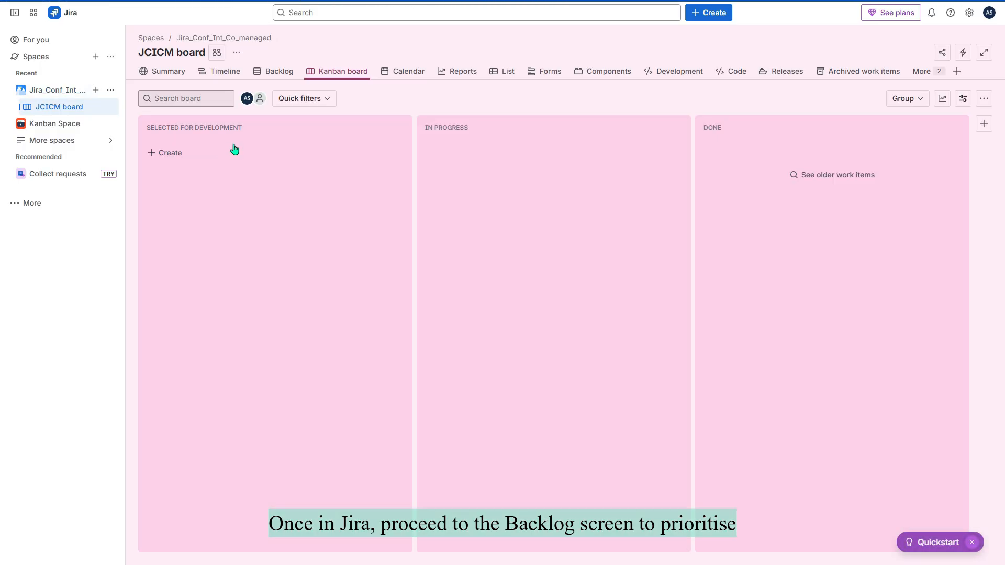
click(276, 73)
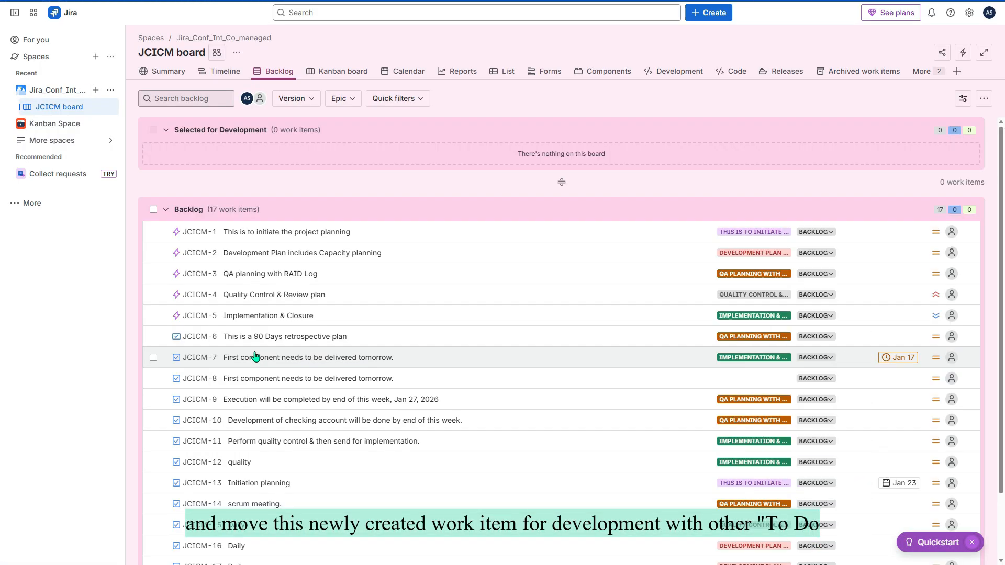
scroll(254, 356, down, 2)
drag(264, 490, 300, 157)
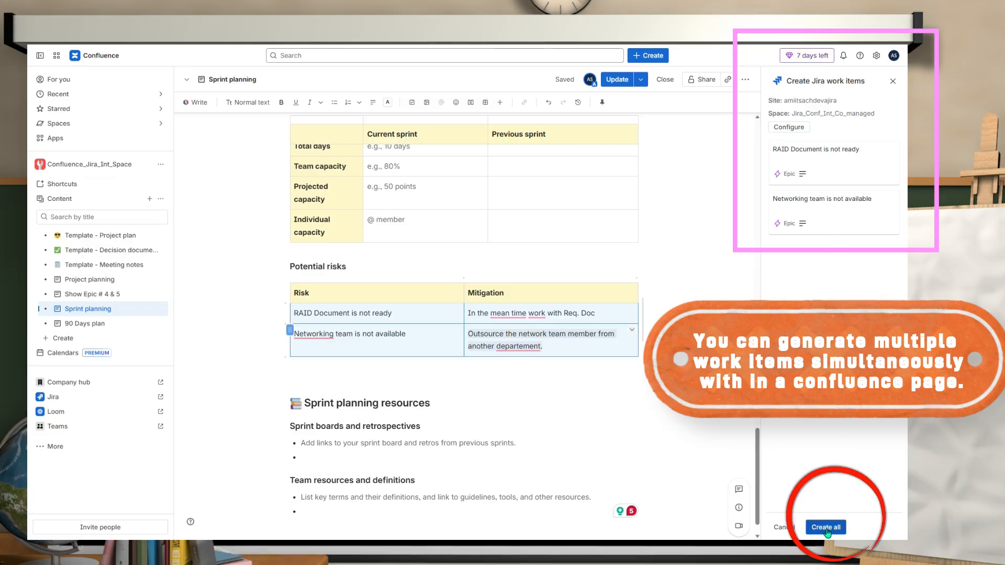
Create all listed work items, then insert a table above Sprint team members on Sprint planning.
click(827, 529)
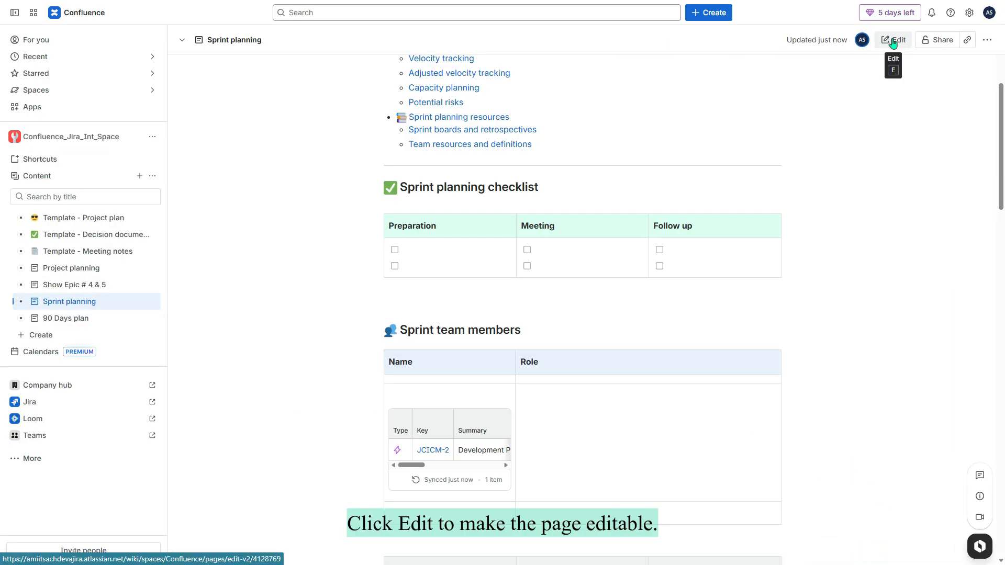
click(890, 40)
click(415, 228)
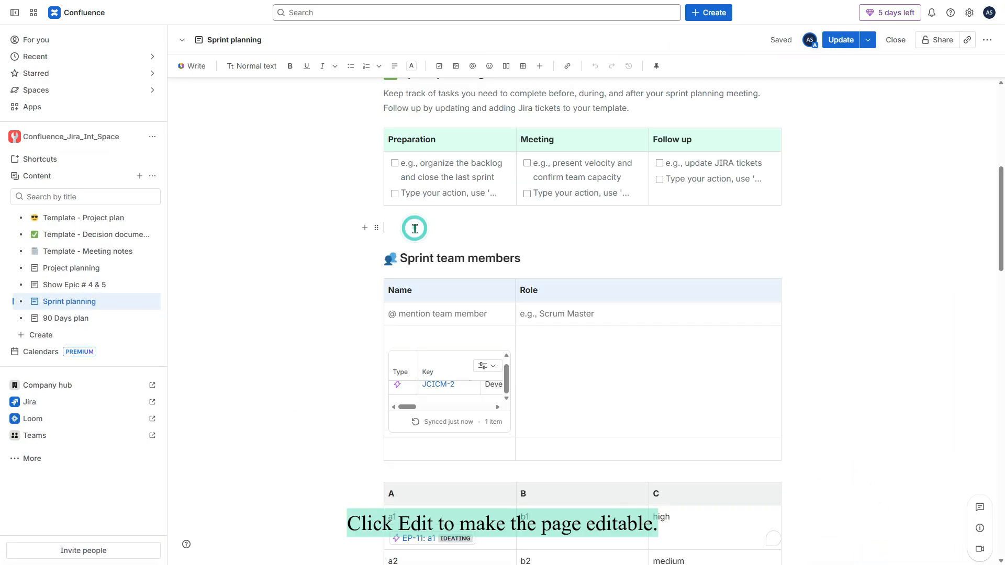
text(/)
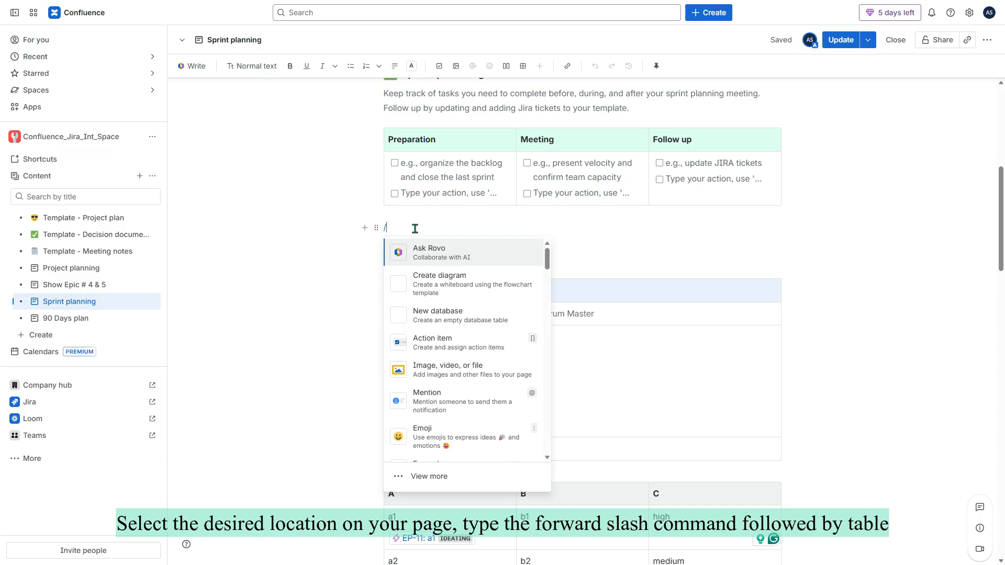
text(table)
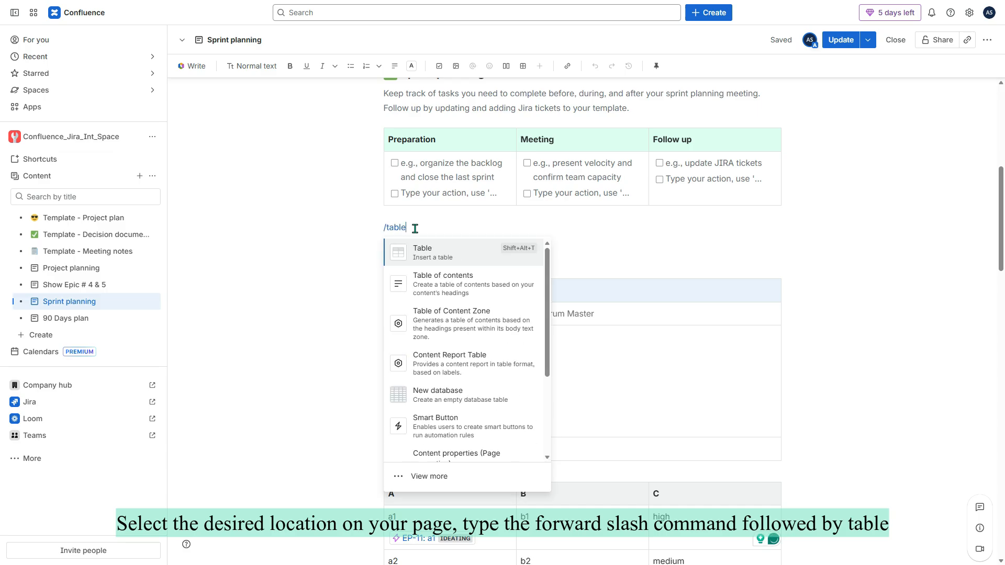
click(453, 255)
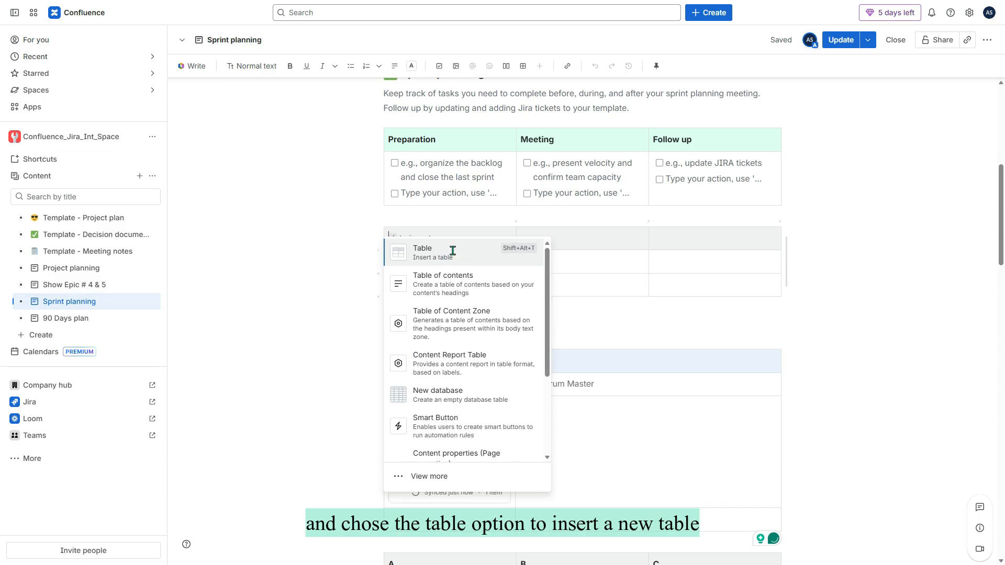
Fill the table headers 'Risk' and 'Mitigationi' and start the first row with 'Risk'.
text(Risk)
key(Tab)
text(Mitigationi)
click(442, 266)
text(Risk)
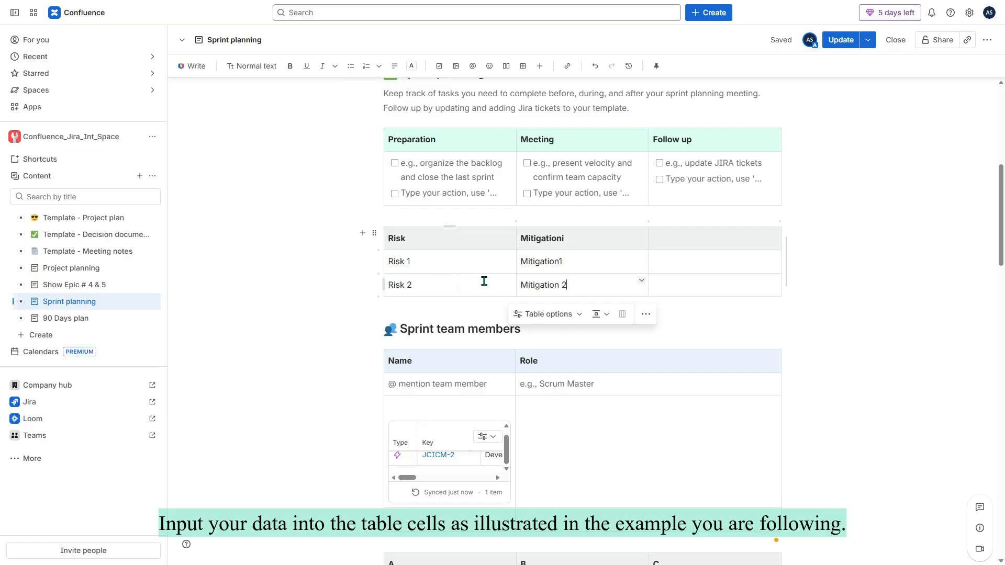
Select the Risk 1 and Risk 2 rows and start creating Jira work items from them.
drag(390, 261, 604, 292)
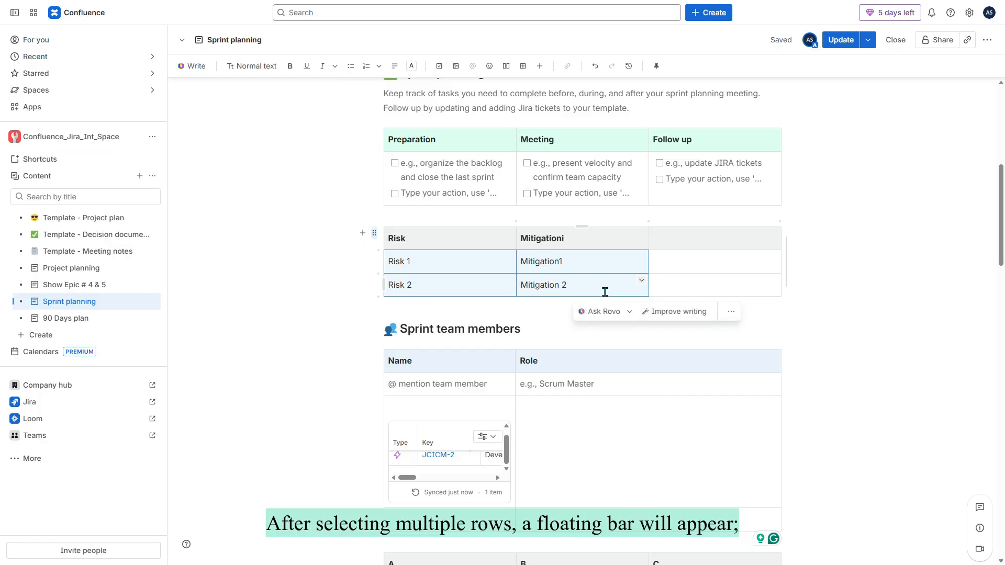
click(729, 312)
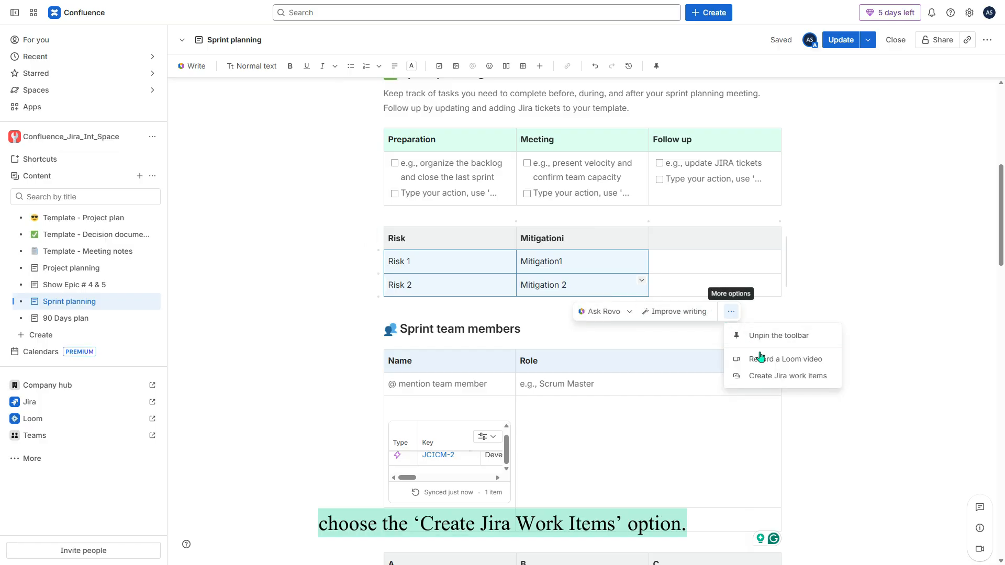
click(777, 377)
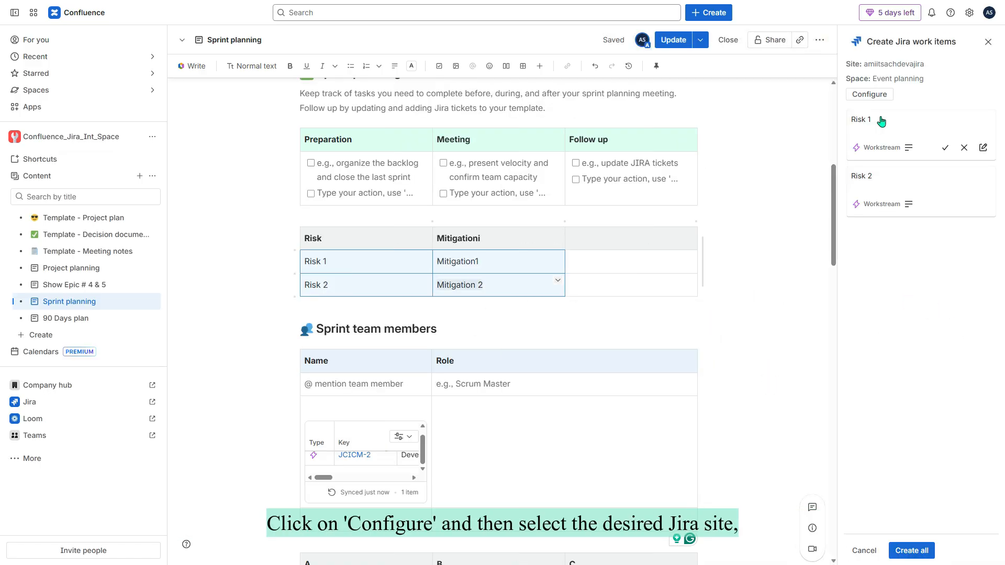
click(870, 97)
Set the new work items to type Task in the Jira_Conf_Int_Co_managed space and save.
click(986, 146)
click(905, 204)
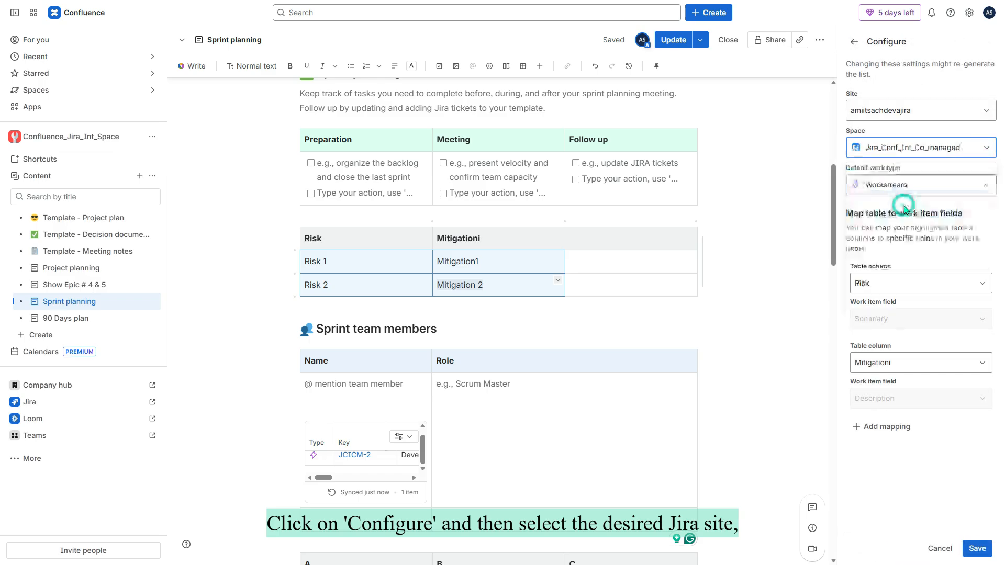
click(983, 185)
click(892, 251)
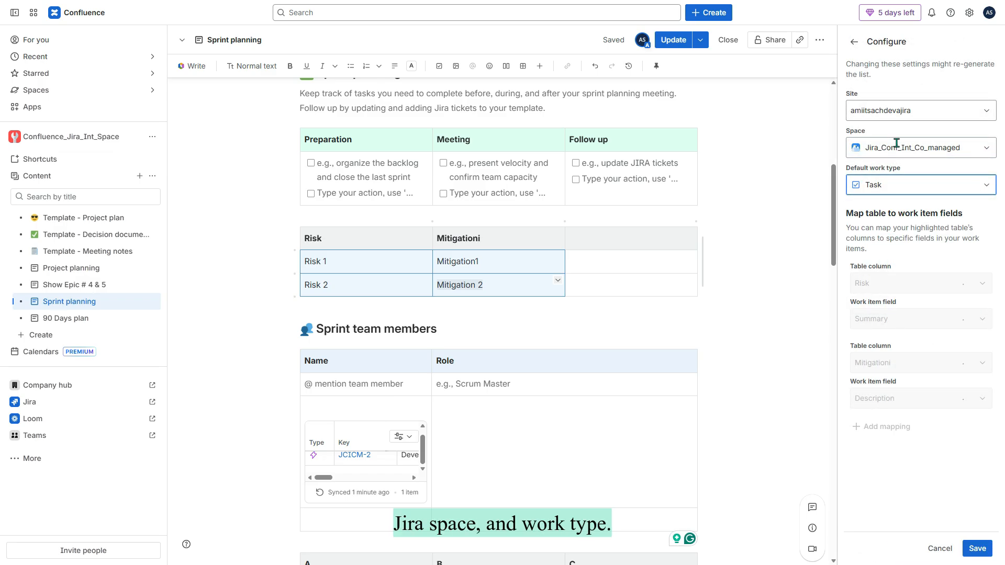
click(977, 548)
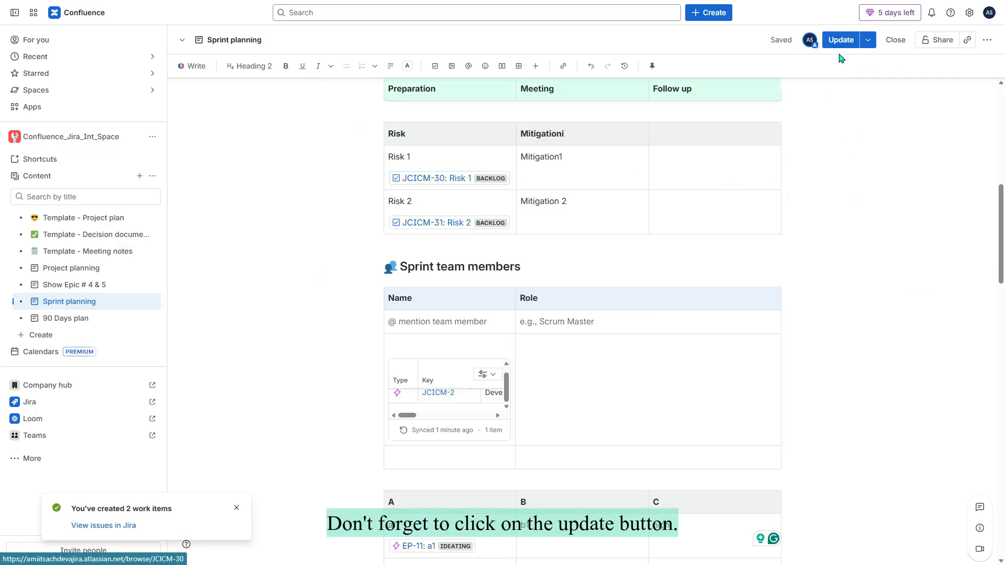
Update the Sprint planning page and preview JCICM-30 Risk 1 in the side panel.
click(839, 41)
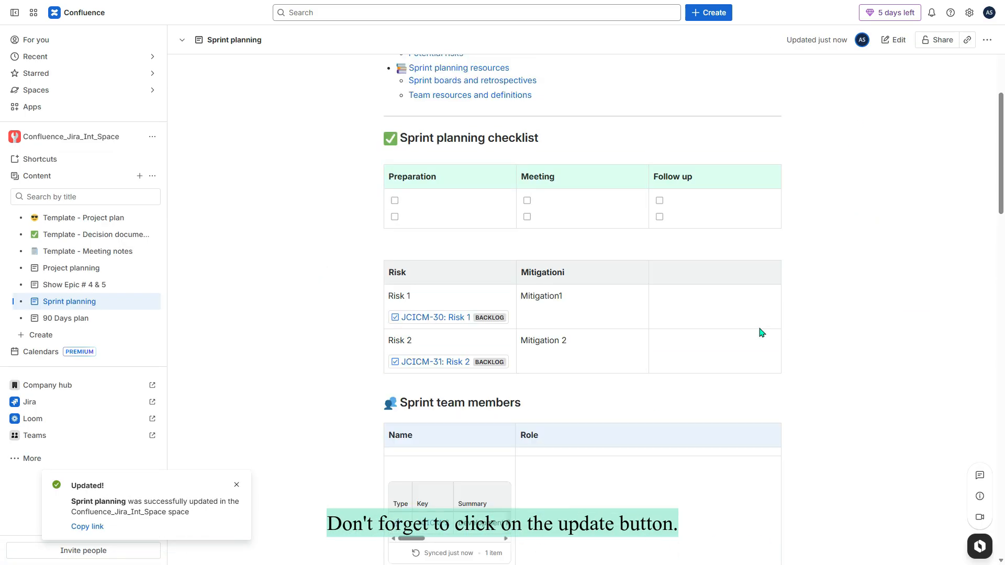
mouse_move(412, 321)
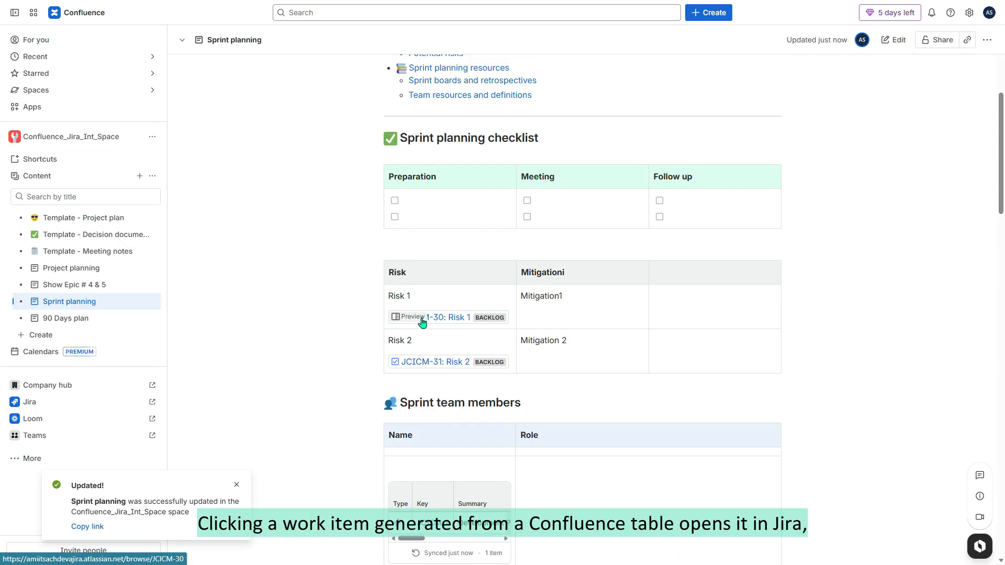
click(423, 319)
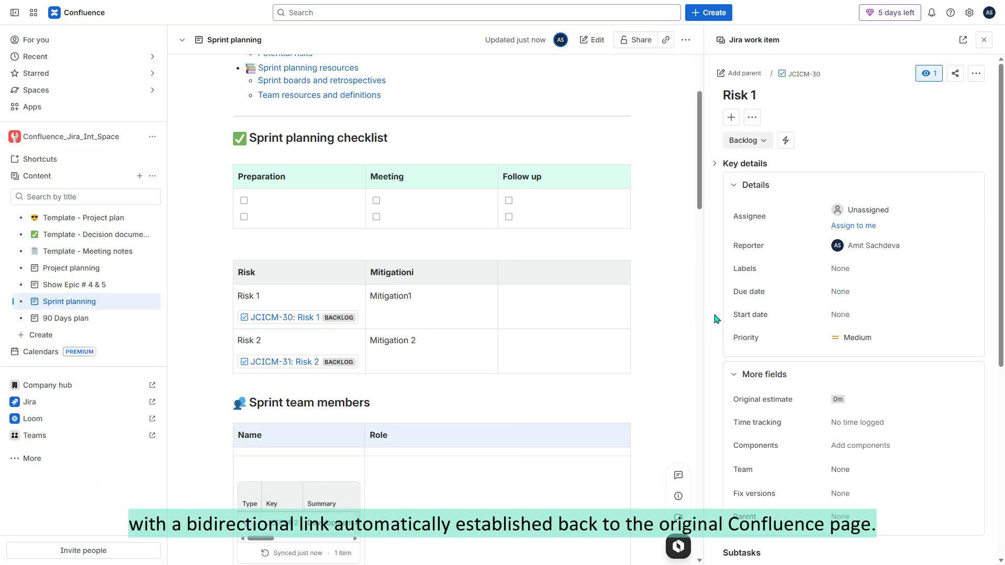
scroll(905, 352, down, 5)
scroll(905, 352, down, 2)
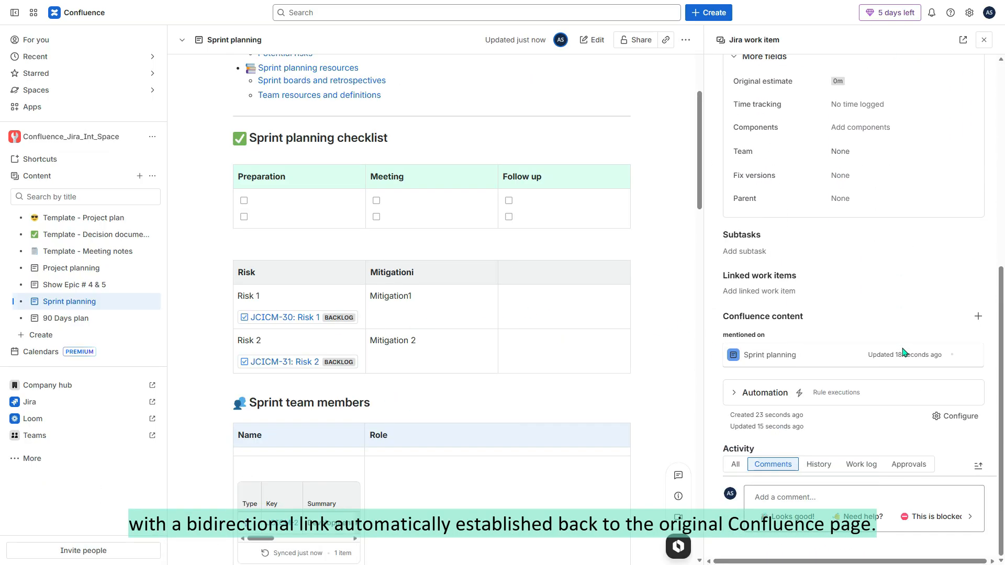
scroll(894, 360, up, 3)
scroll(894, 365, down, 3)
scroll(897, 288, up, 6)
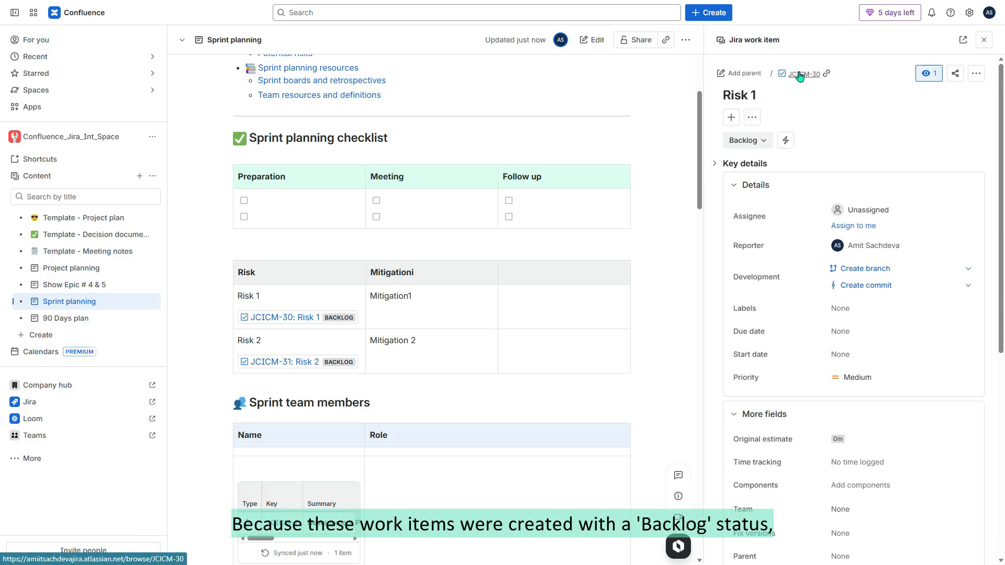
Open JCICM-30 in full, then view the JCICM board backlog showing Risk 1 and Risk 2.
click(963, 40)
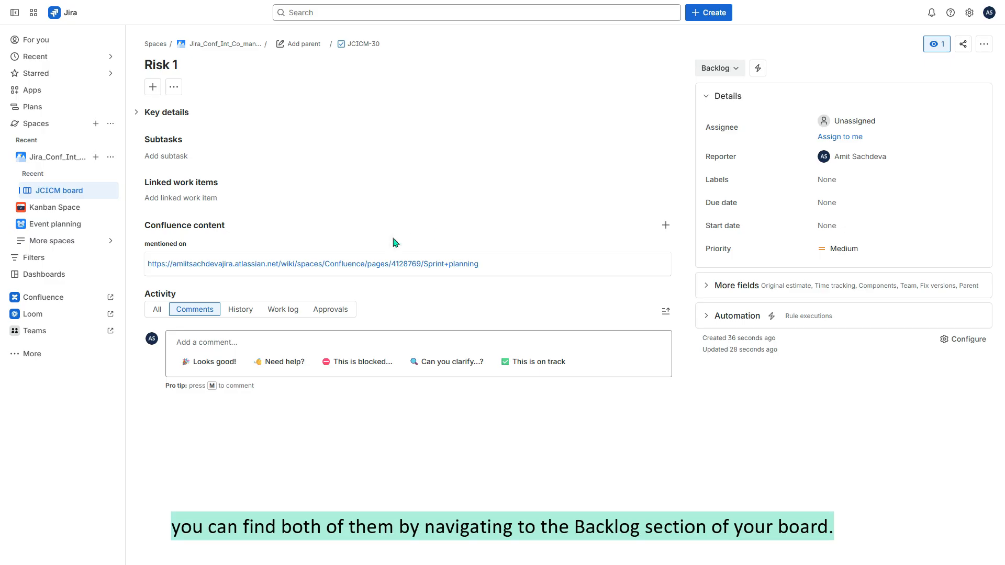
click(233, 46)
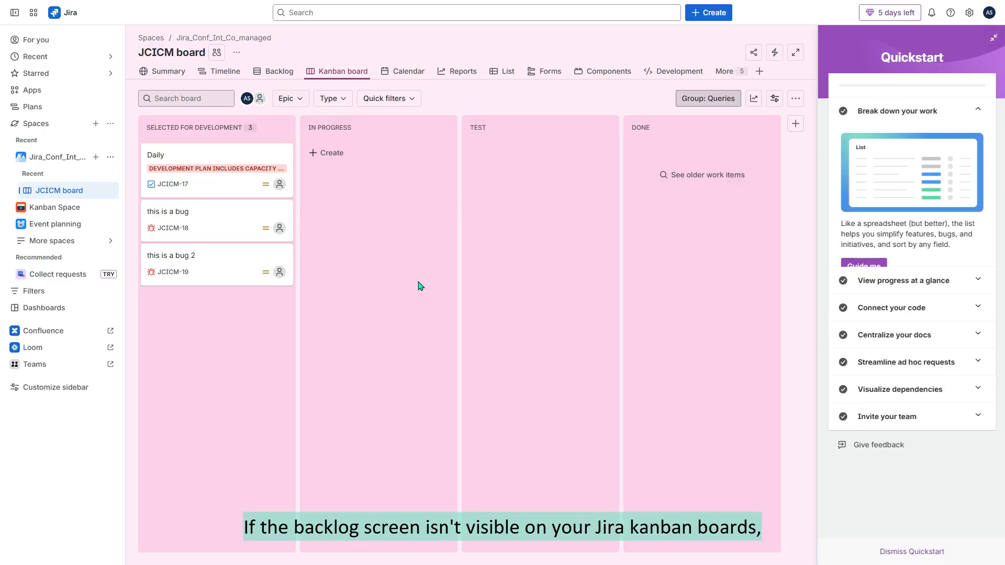
click(269, 71)
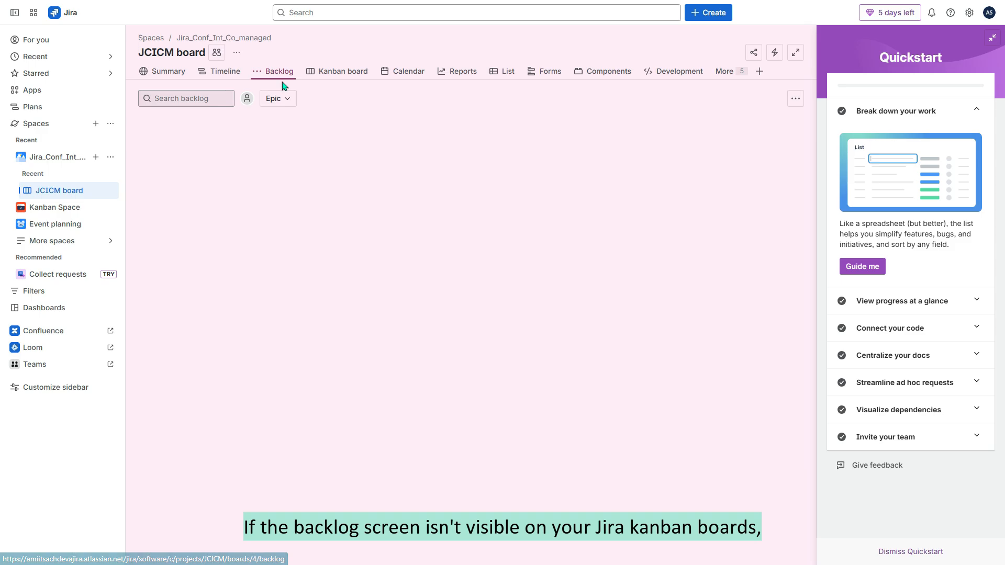
scroll(455, 354, down, 6)
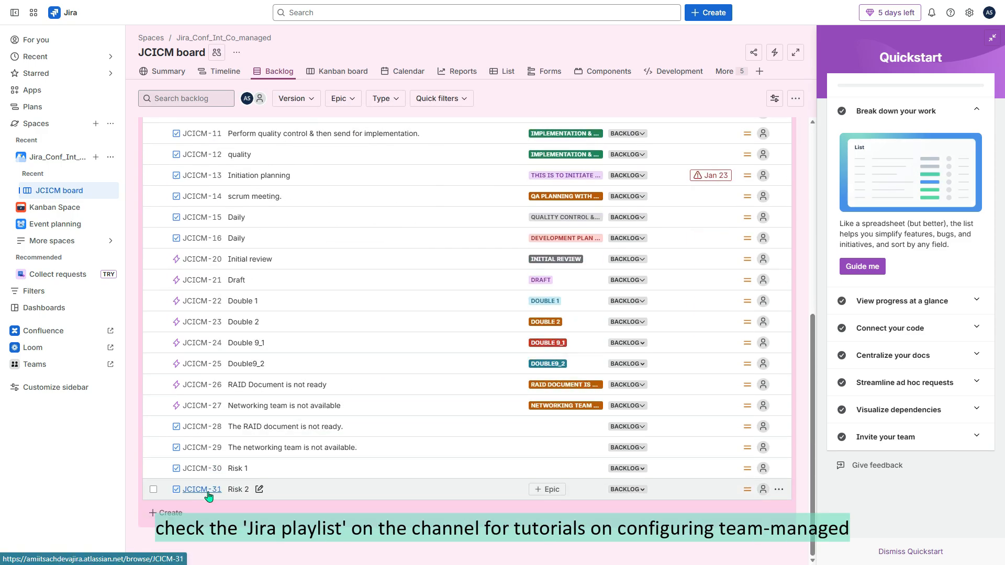
scroll(262, 314, up, 6)
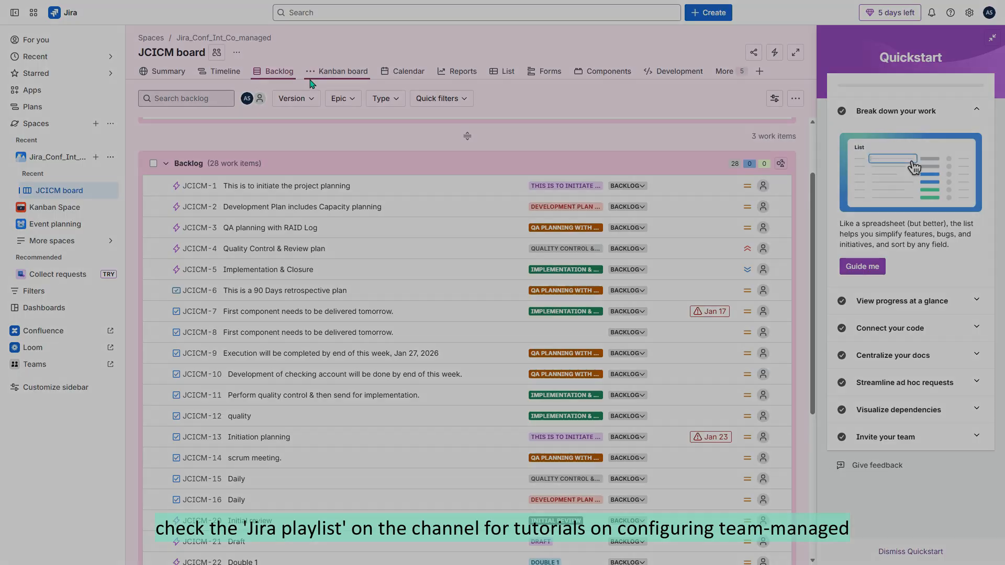